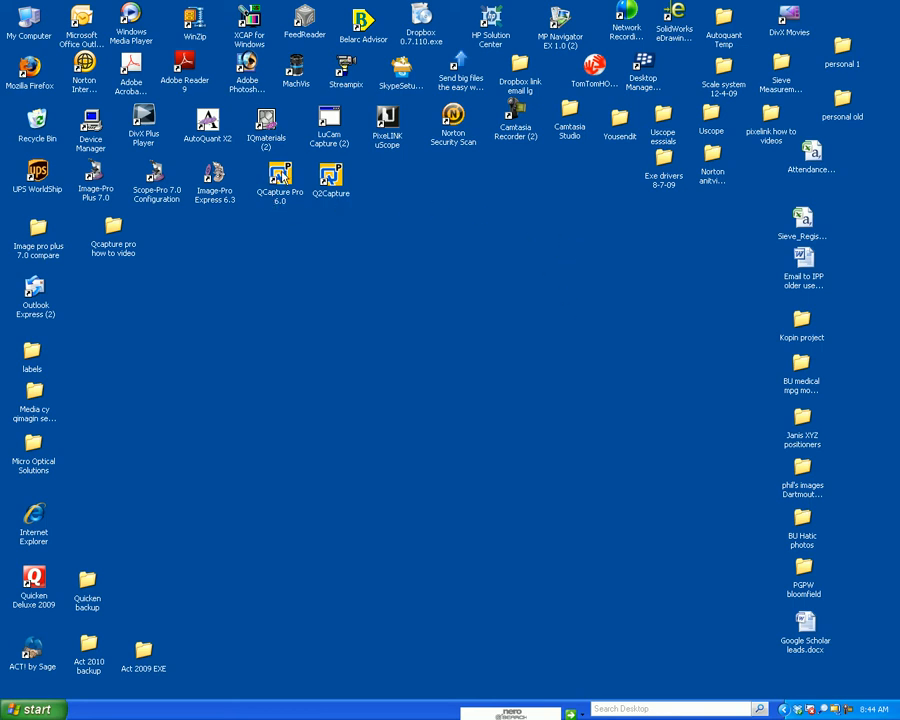
Open QCapture Pro from the desktop and start the camera's live preview.
click(283, 177)
double_click(283, 177)
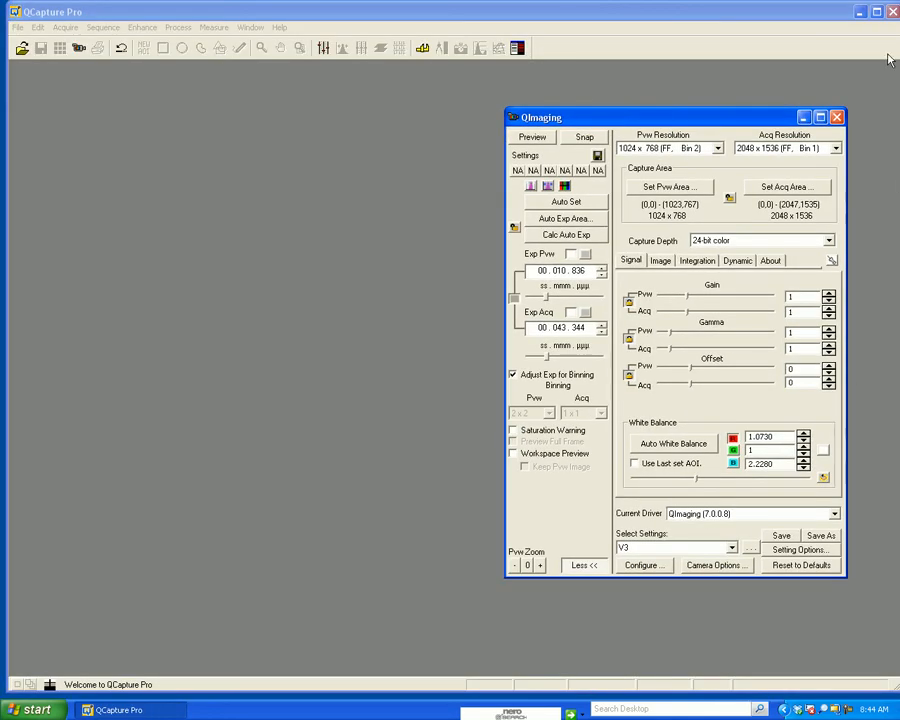
click(538, 142)
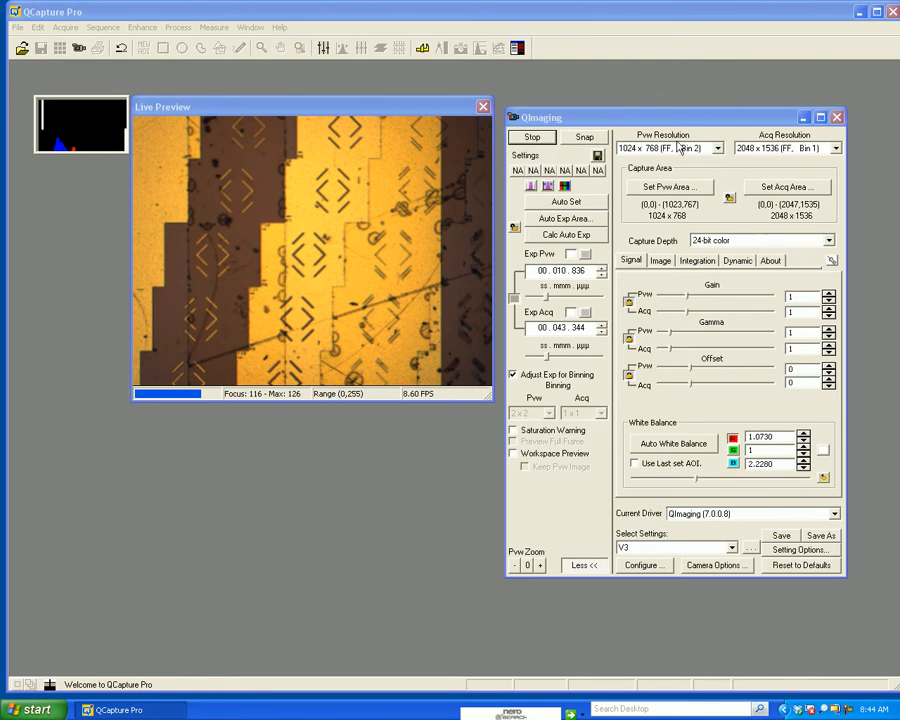
drag(680, 121, 681, 115)
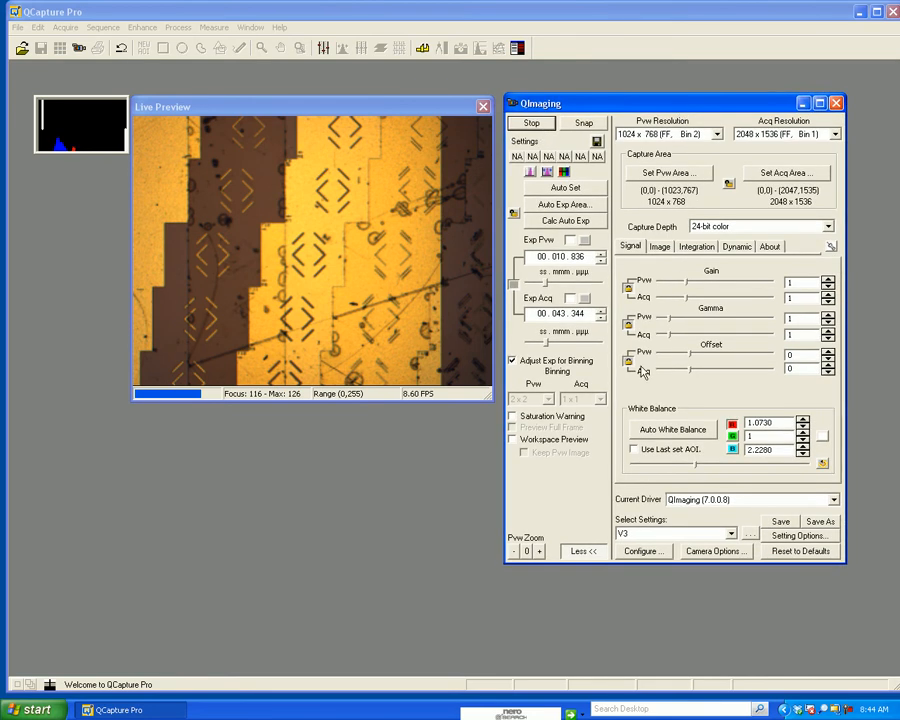
Zoom the live preview in one level and back out again.
click(540, 551)
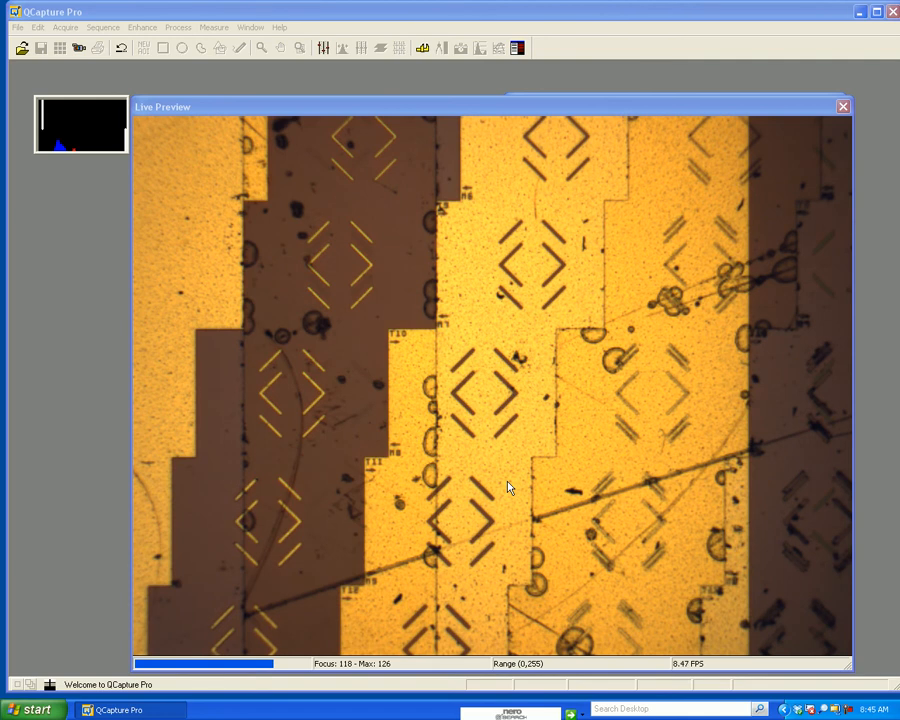
right_click(606, 234)
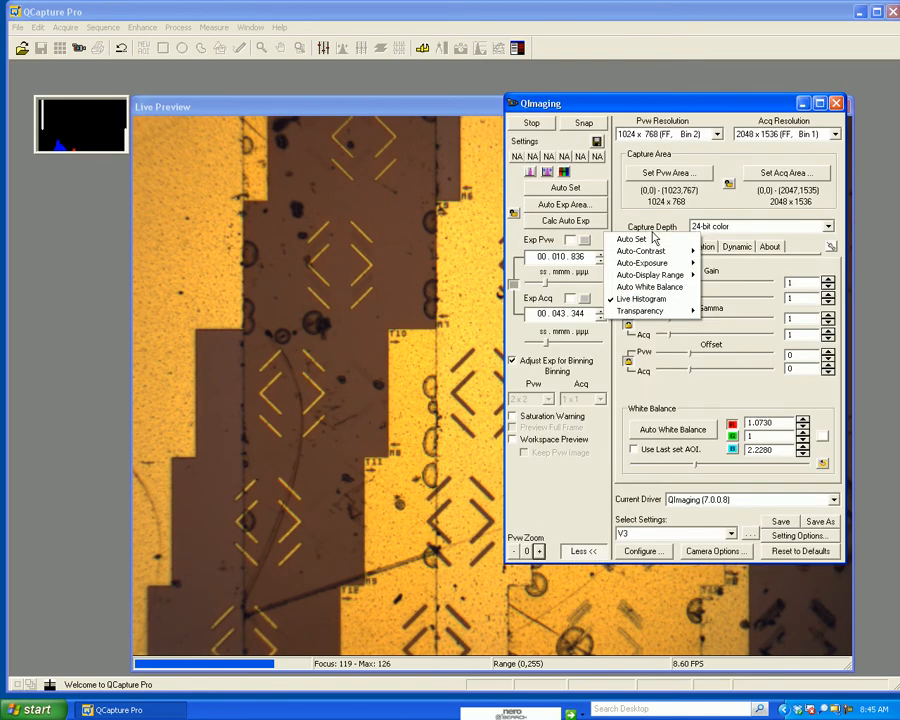
click(513, 553)
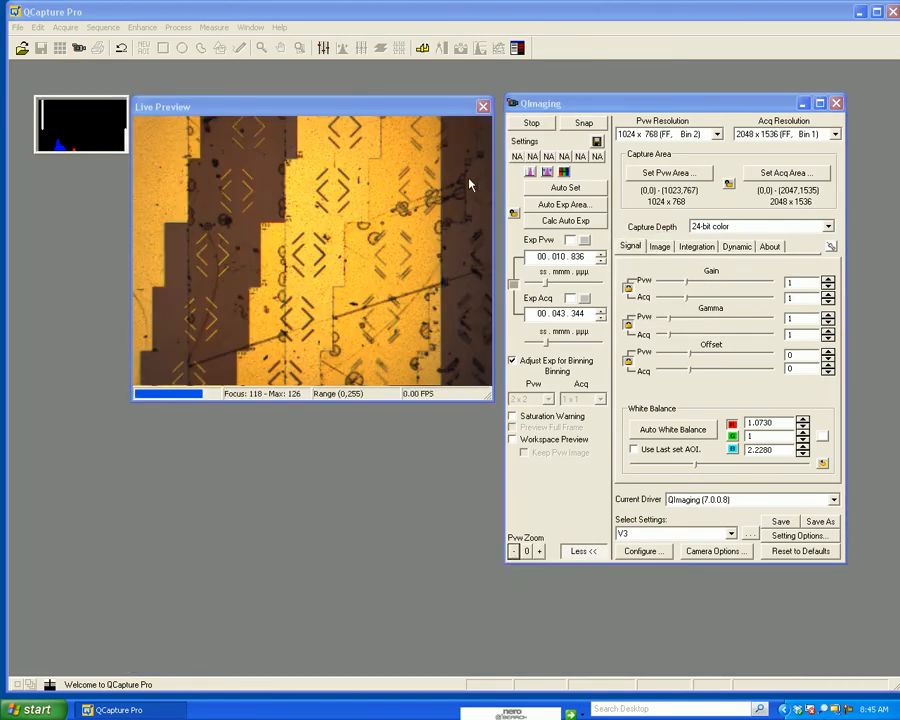
drag(420, 107, 420, 110)
drag(548, 102, 541, 108)
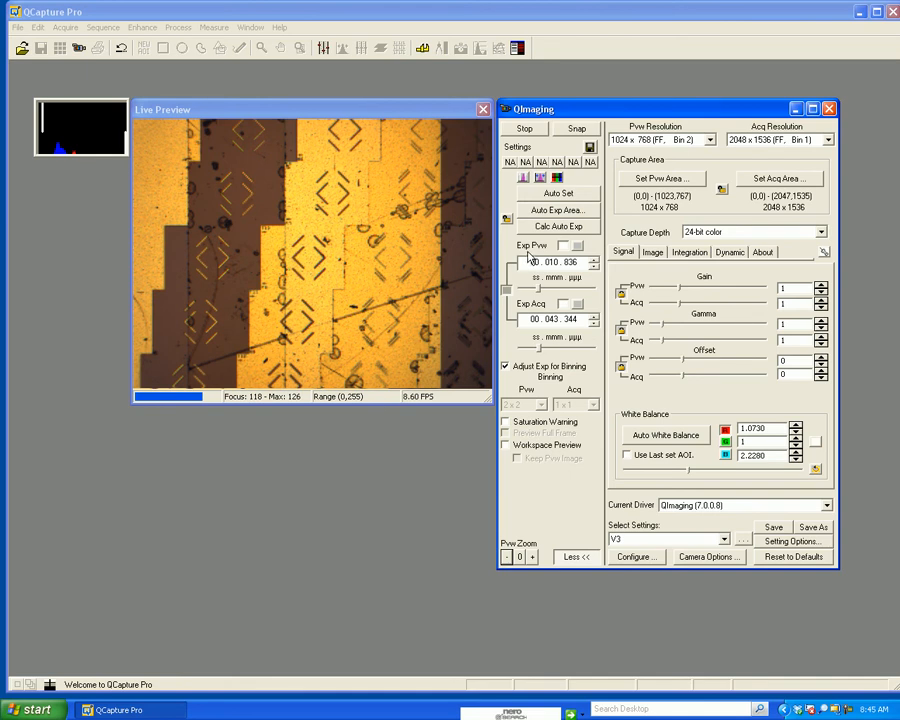
Calculate the auto exposure, and recalculate it from an area of about 144 x 201 pixels in the sample's dark zone.
click(546, 228)
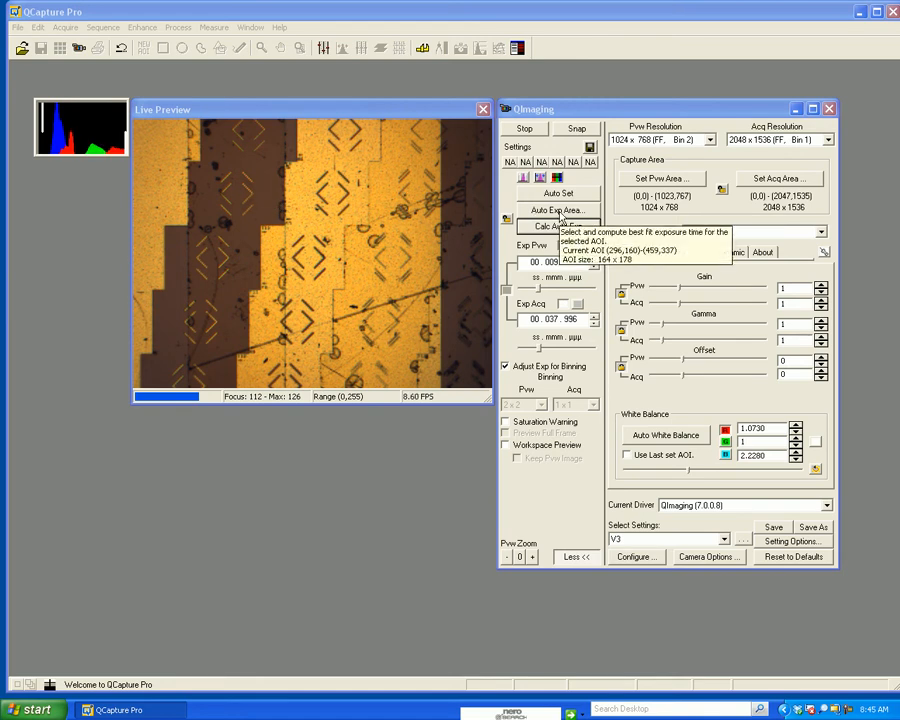
click(558, 213)
drag(279, 229, 378, 368)
drag(336, 311, 351, 230)
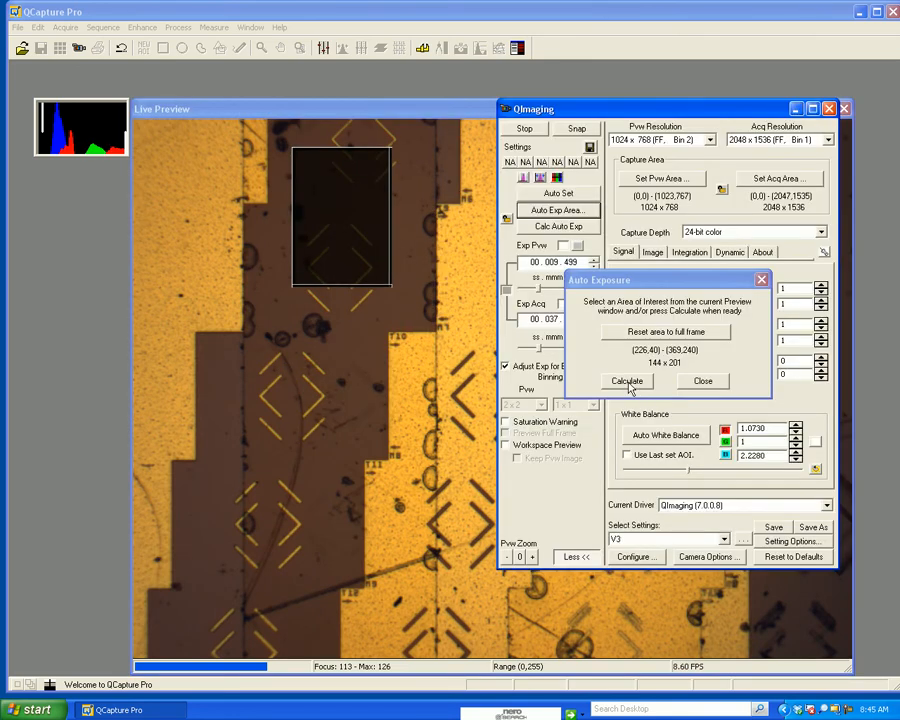
click(627, 381)
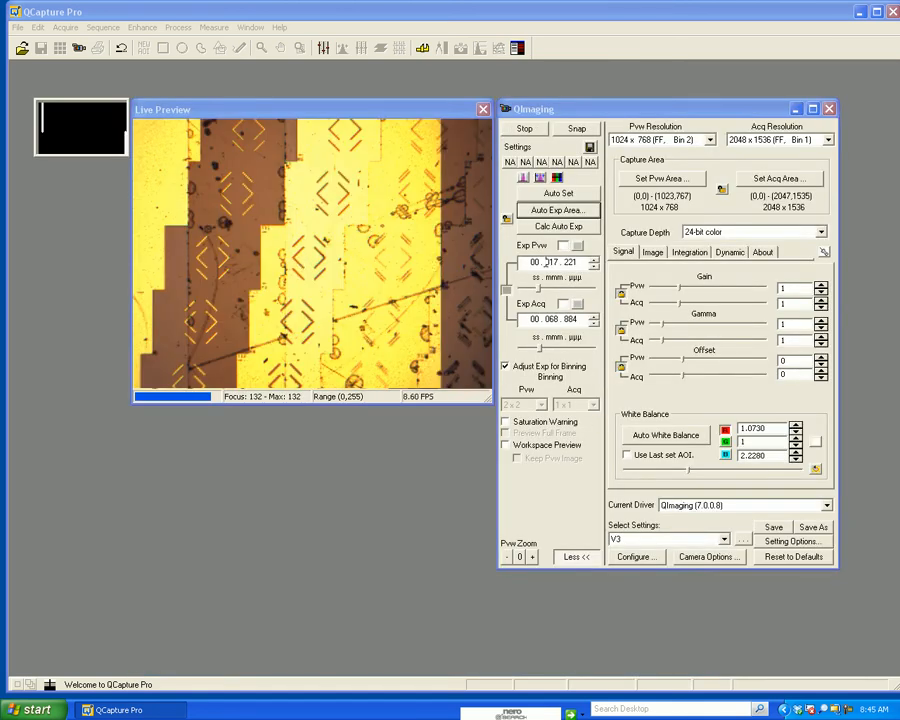
Set the milliseconds part of the preview exposure time to 10.
double_click(548, 262)
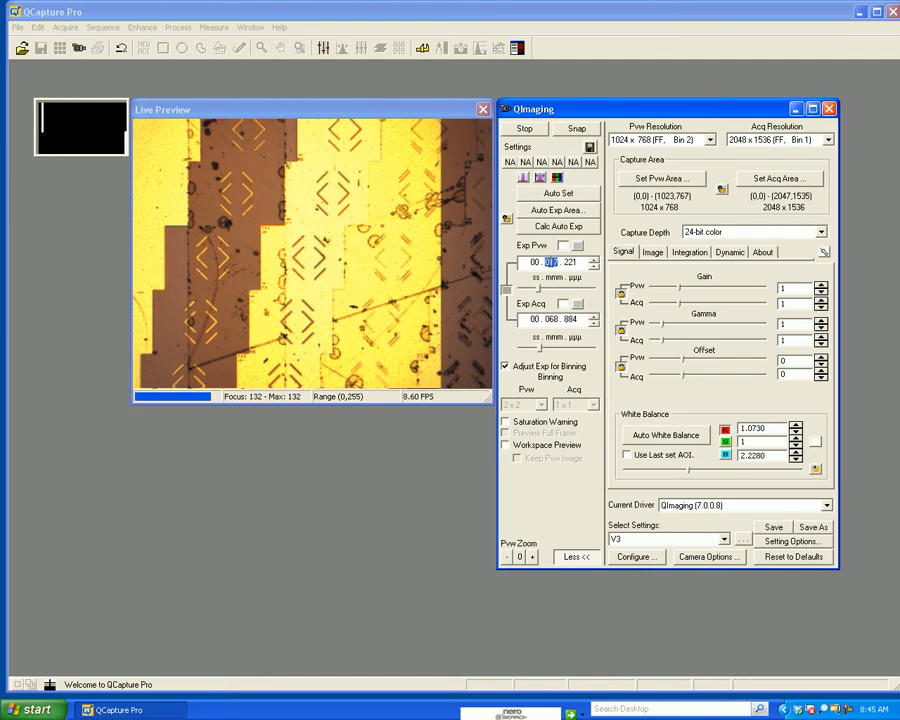
click(548, 262)
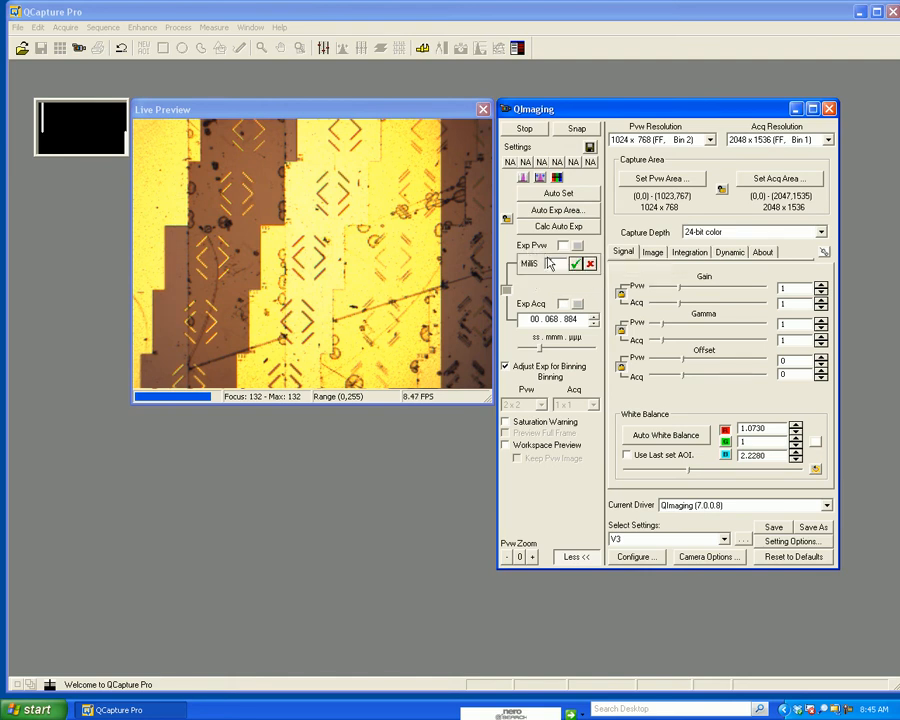
text(10)
key(Return)
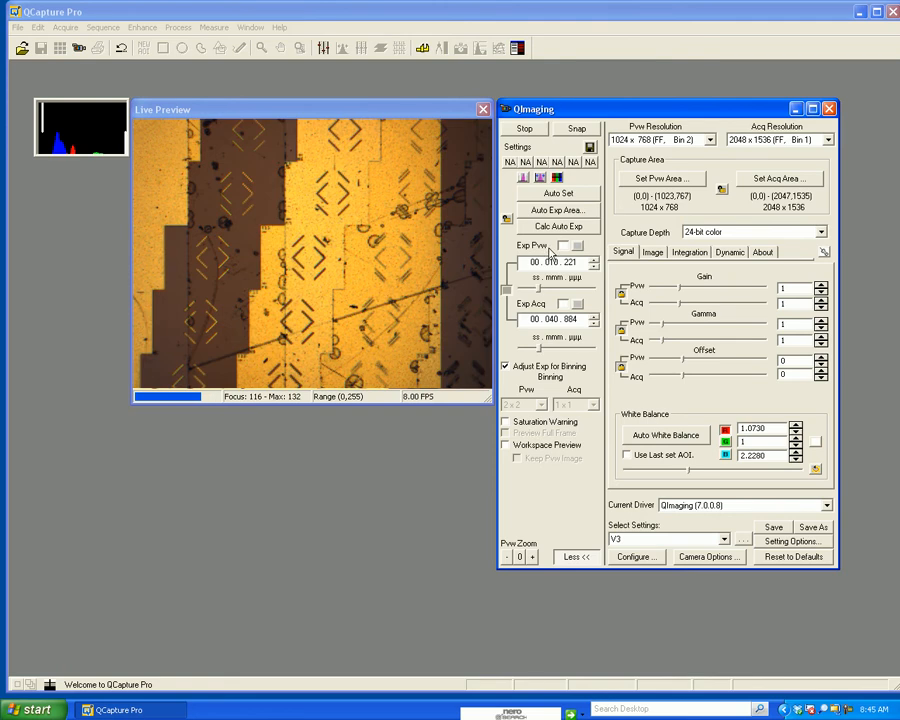
drag(446, 111, 444, 118)
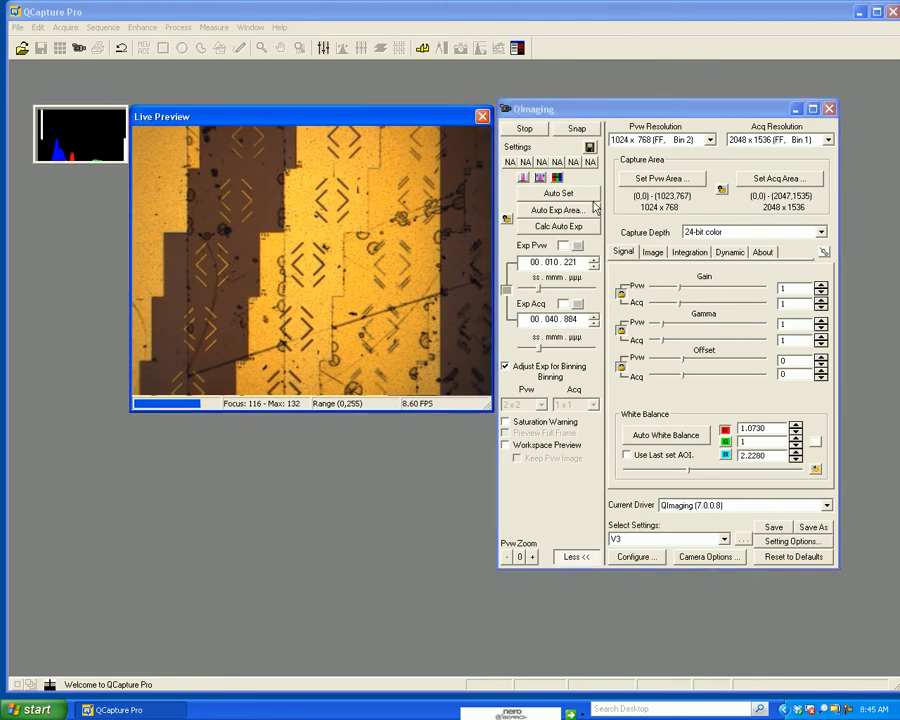
drag(400, 126, 393, 118)
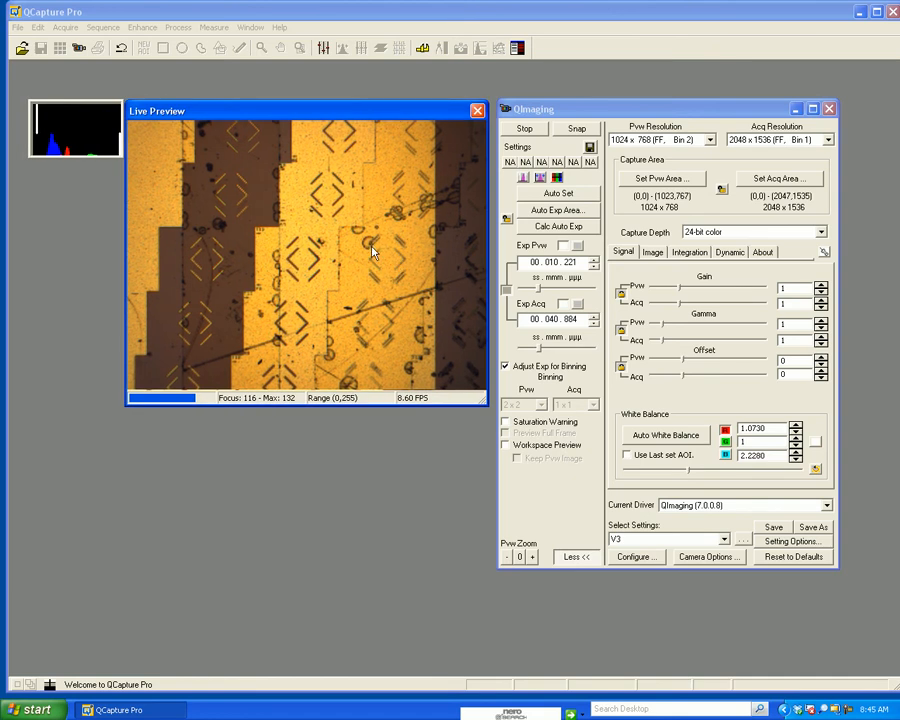
Try the 8-bit mono capture depth and restore 24-bit color.
click(745, 114)
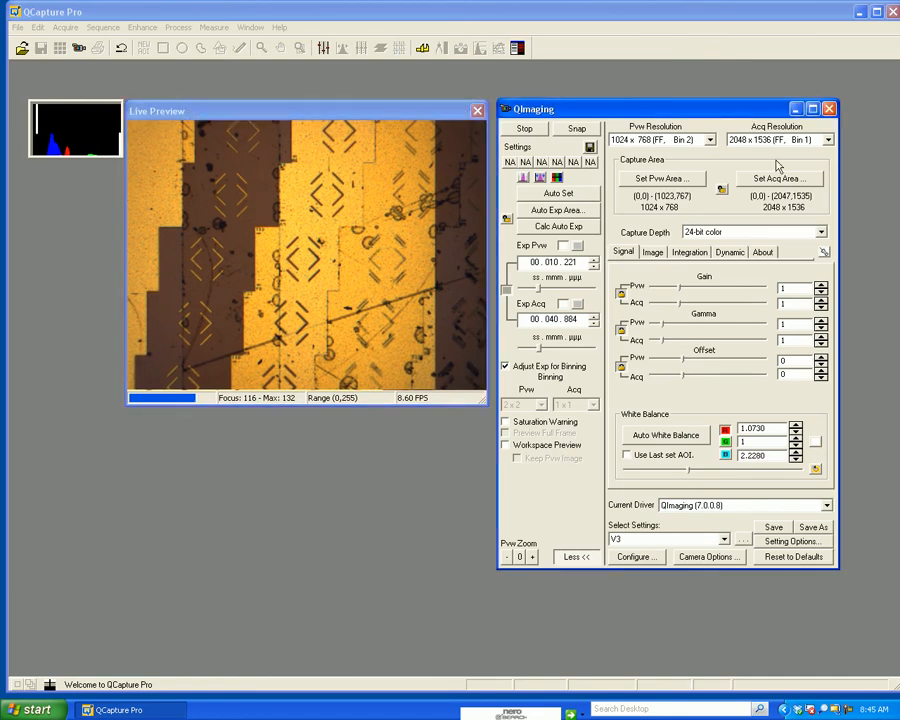
click(790, 232)
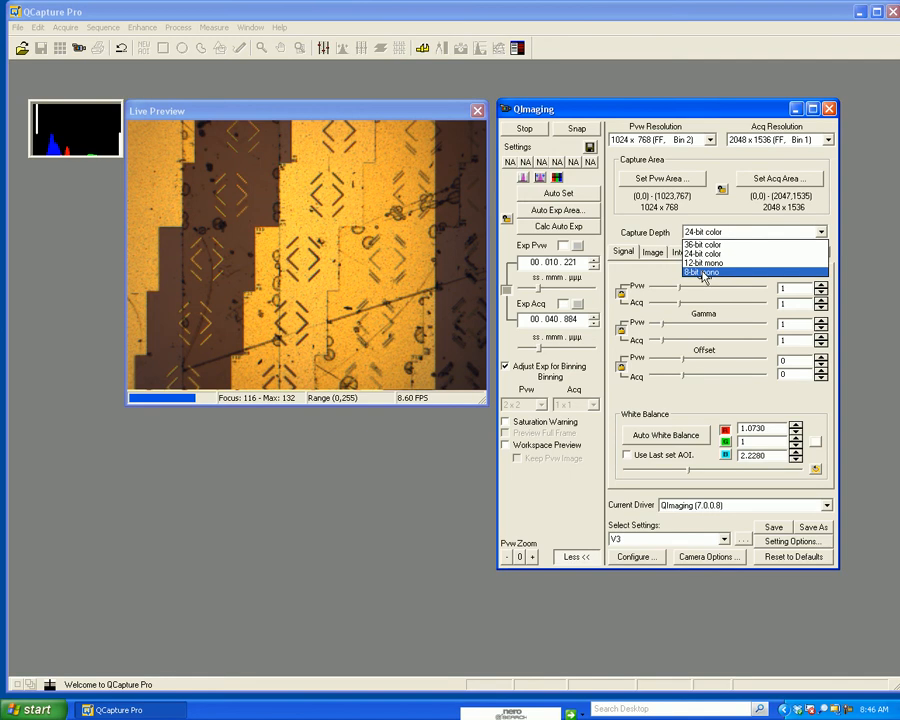
click(704, 272)
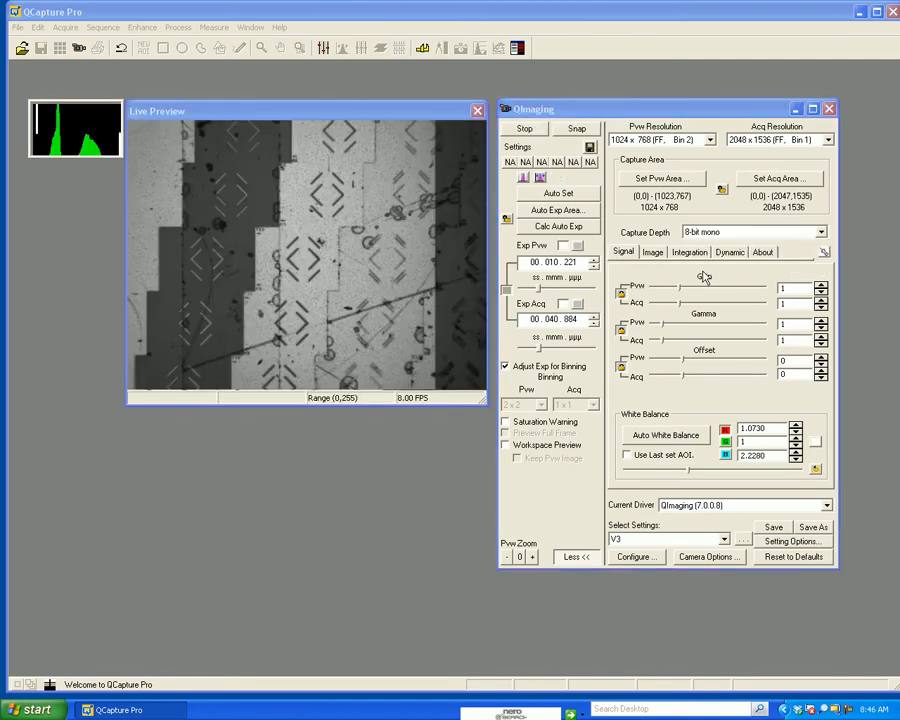
click(822, 236)
click(700, 253)
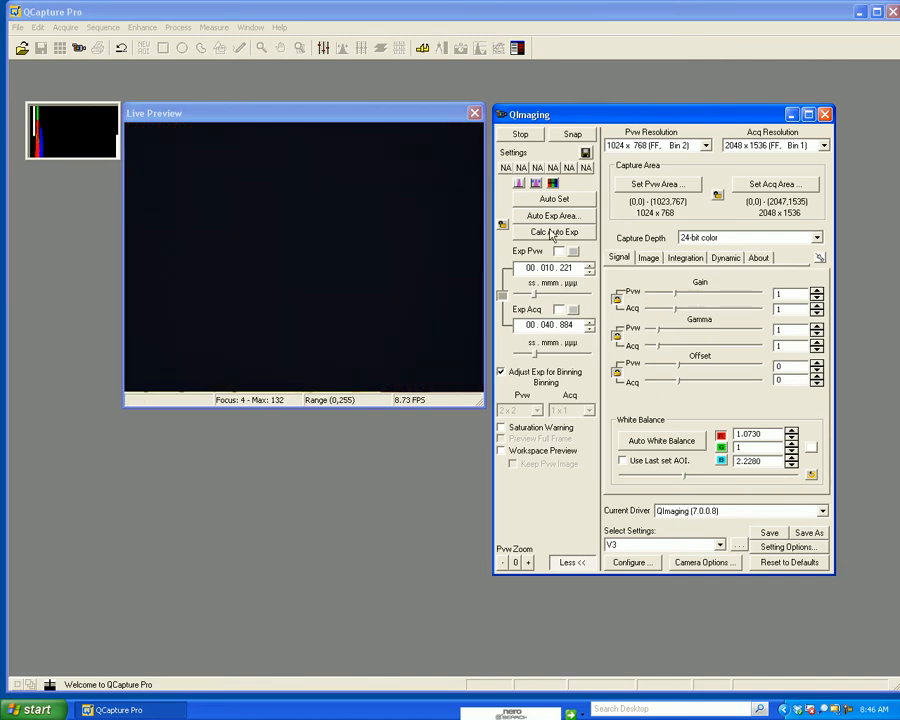
Calculate the auto exposure on the blank gray field and run an automatic white balance on it.
click(546, 234)
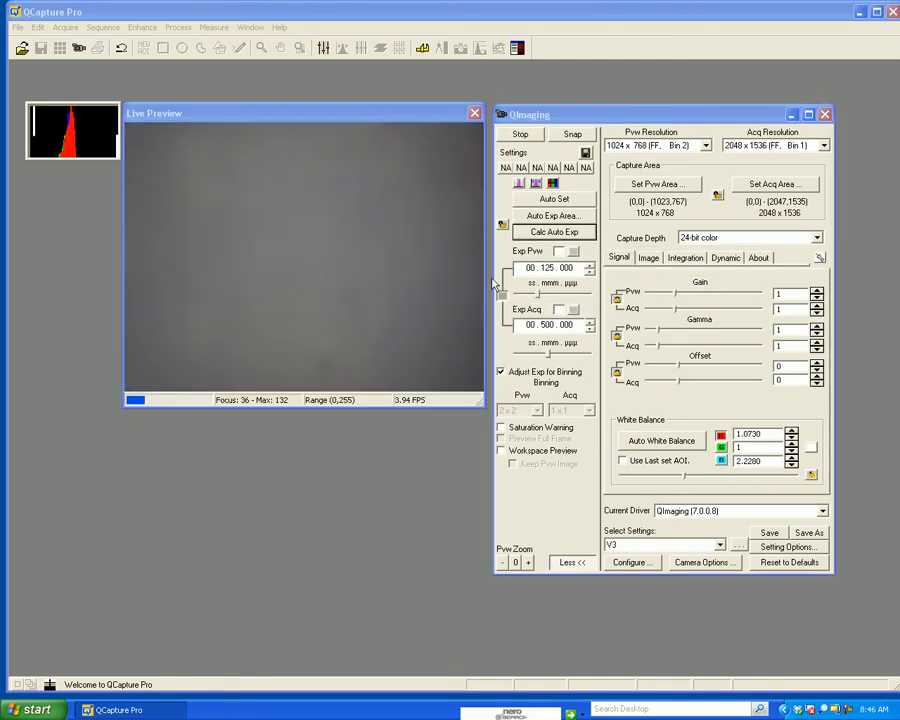
click(648, 445)
click(665, 339)
click(628, 388)
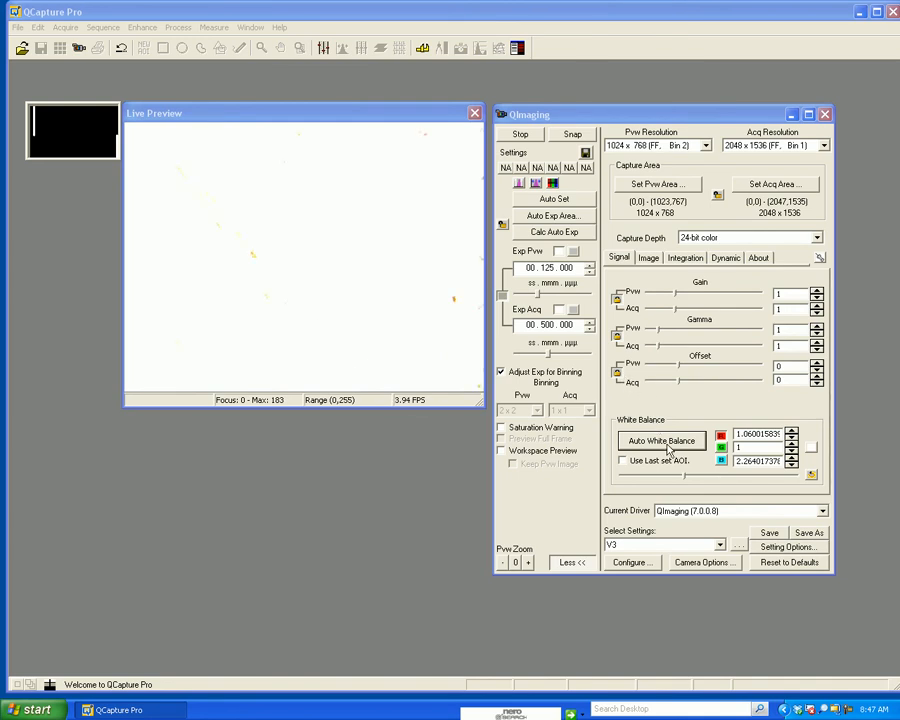
Recalculate the auto exposure for the sample and save the camera settings under the name V3.
click(545, 232)
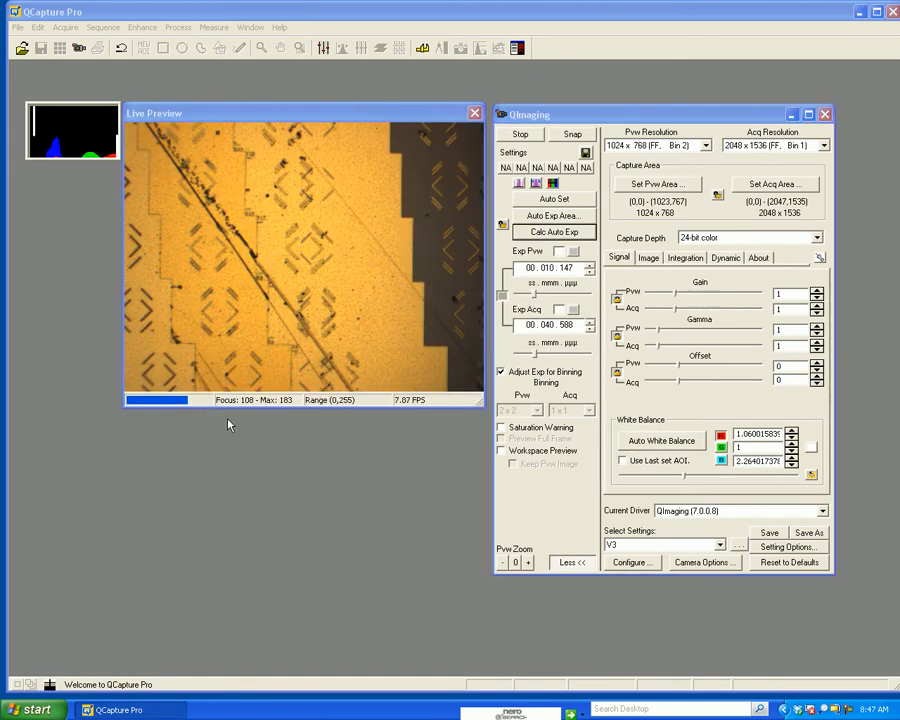
click(808, 534)
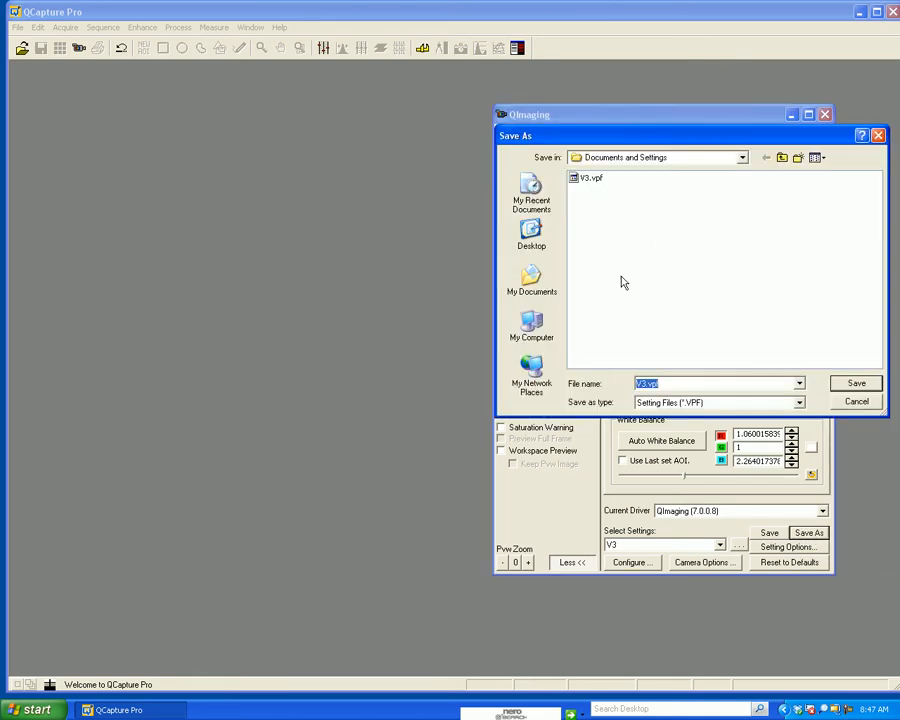
text(V3)
key(Return)
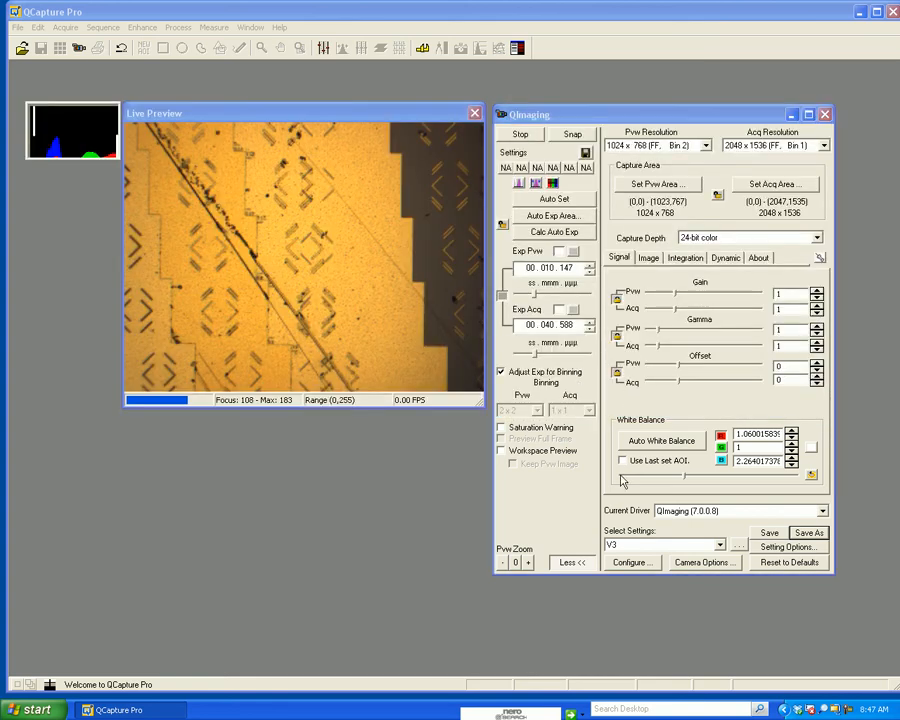
Load the saved V3 camera settings.
click(719, 545)
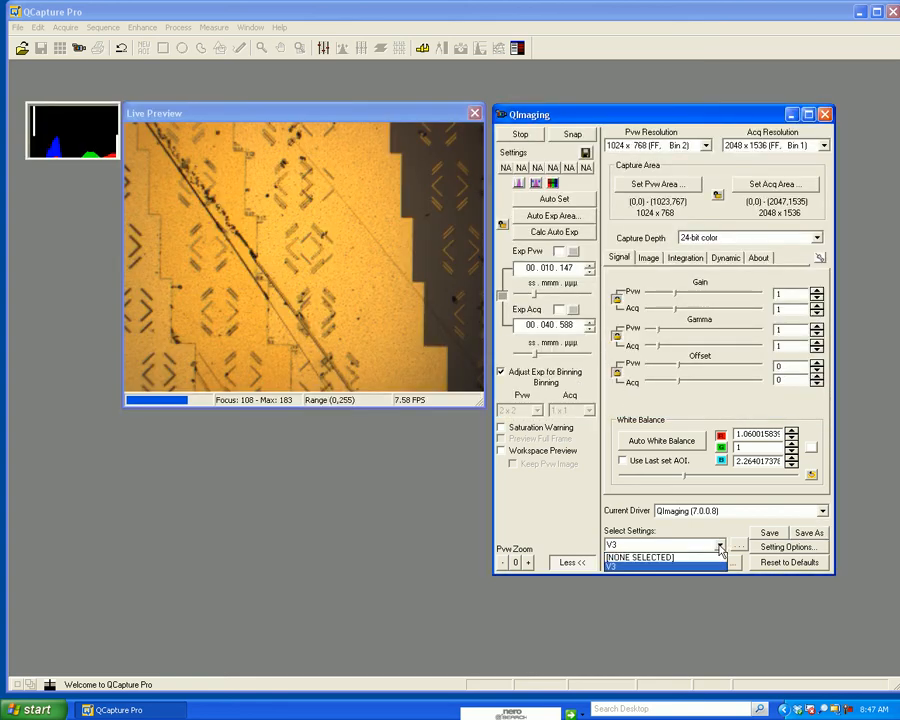
click(620, 566)
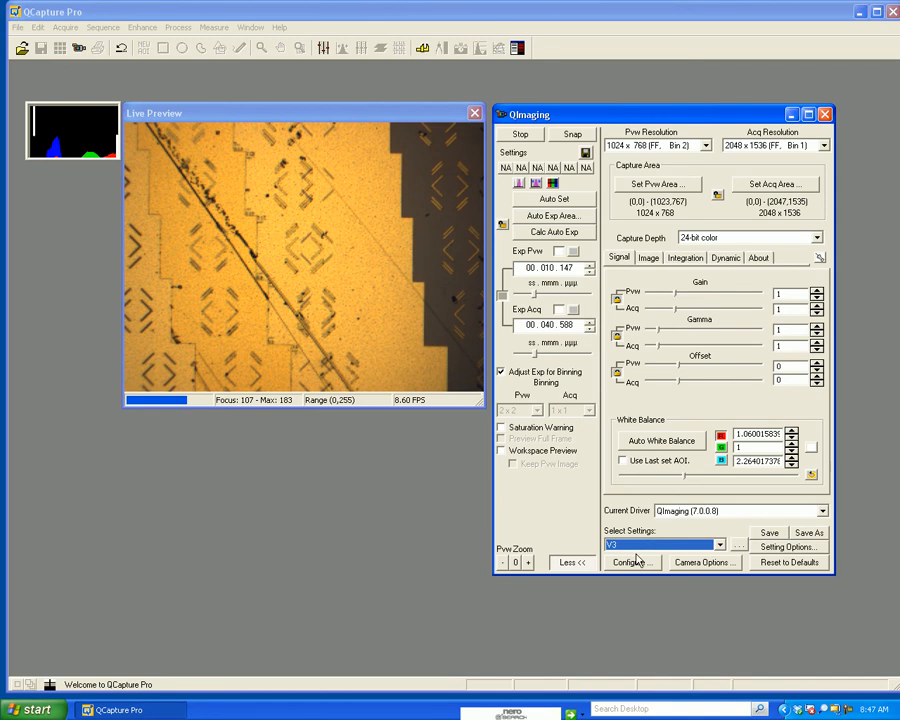
drag(428, 119, 425, 124)
click(568, 118)
mouse_move(570, 123)
mouse_down()
mouse_move(552, 129)
mouse_move(563, 129)
mouse_up()
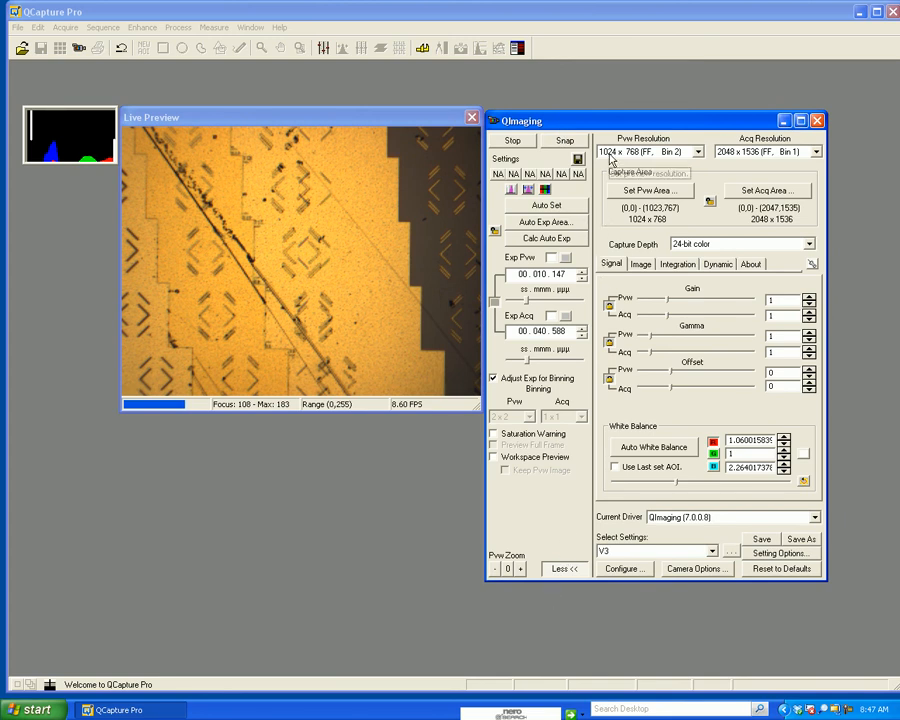
Snap one 2048 x 1536 image of the sample, and close the live preview and the camera controls.
click(563, 141)
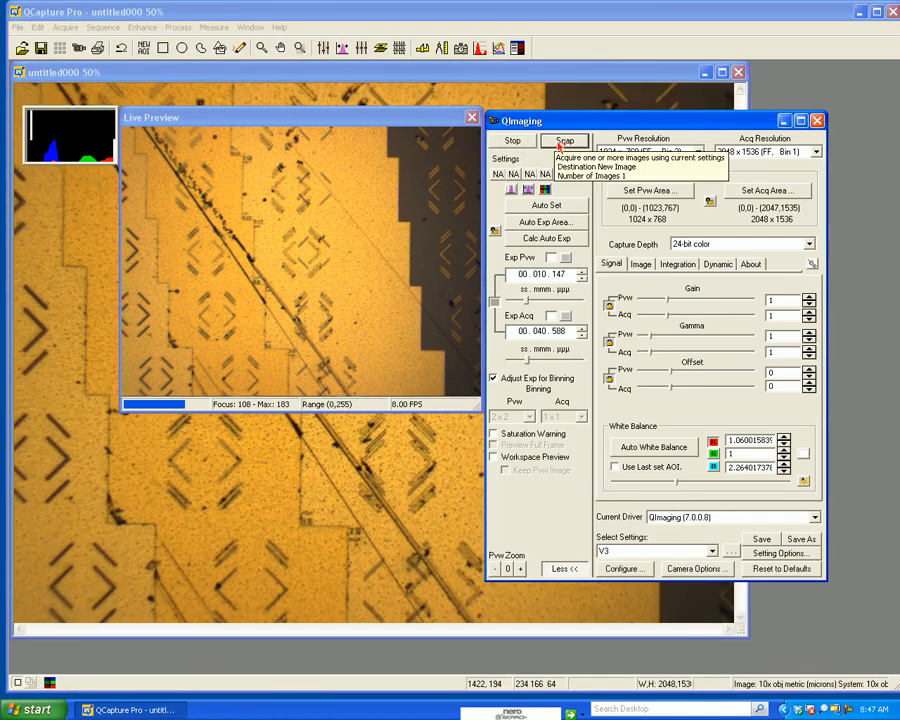
click(512, 140)
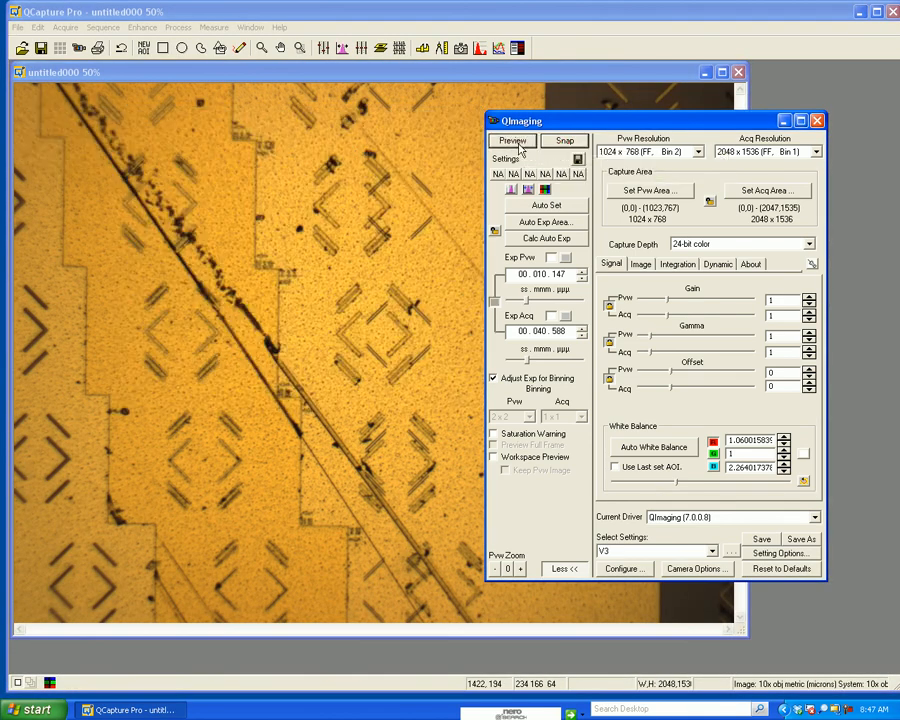
click(818, 121)
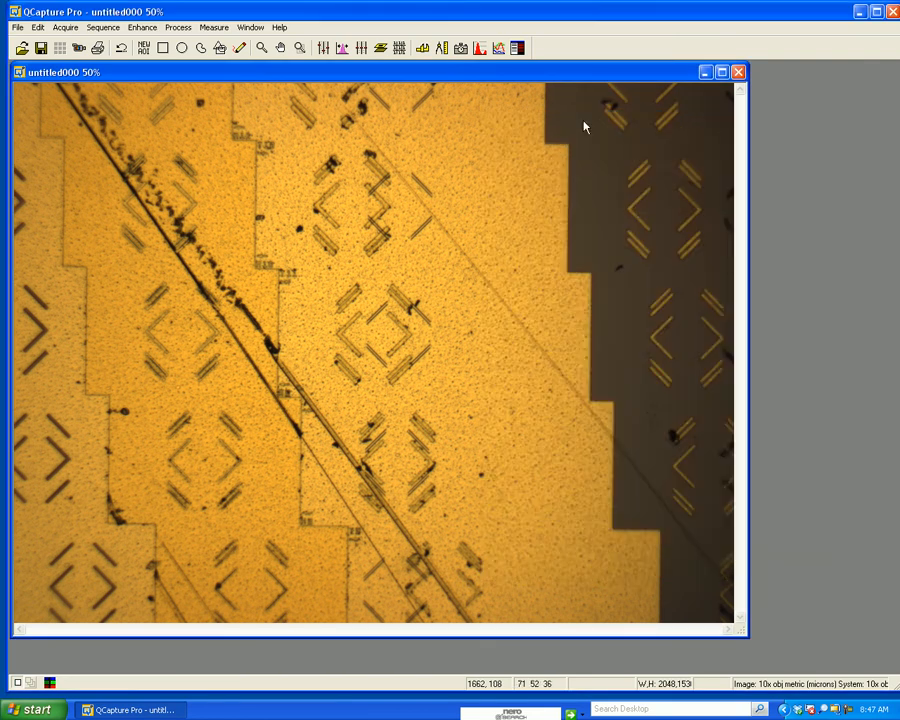
drag(283, 80, 313, 82)
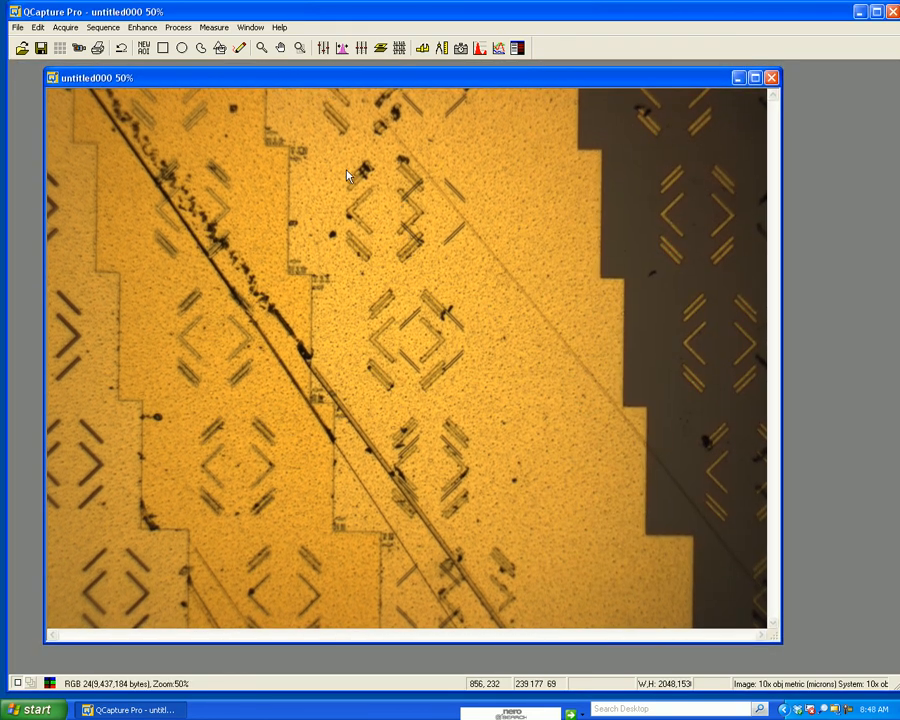
Examine the captured image's information, covering its calibration, general properties and file description.
right_click(308, 152)
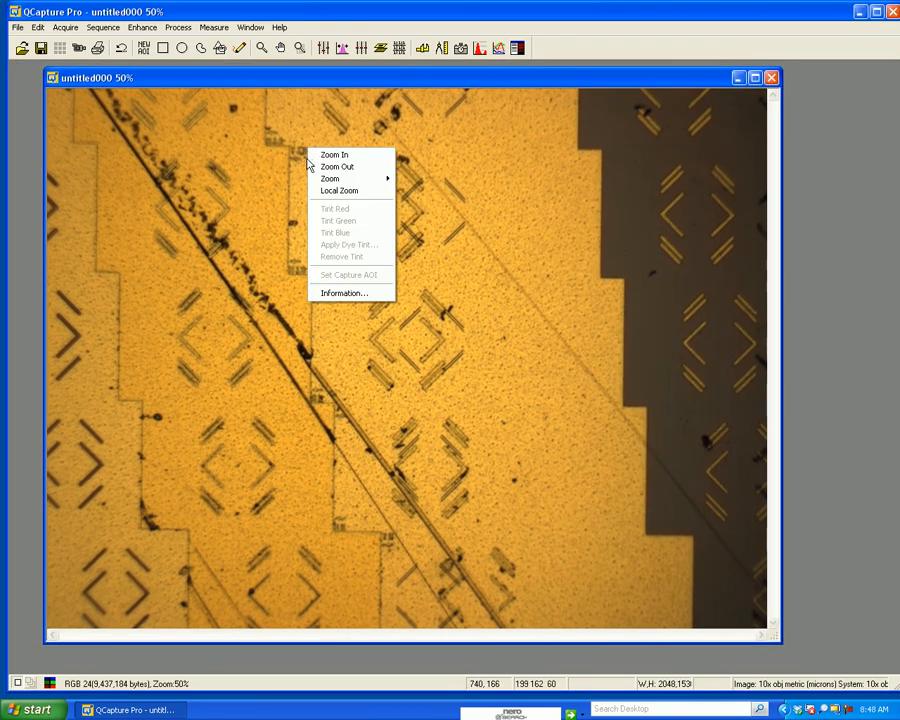
click(328, 293)
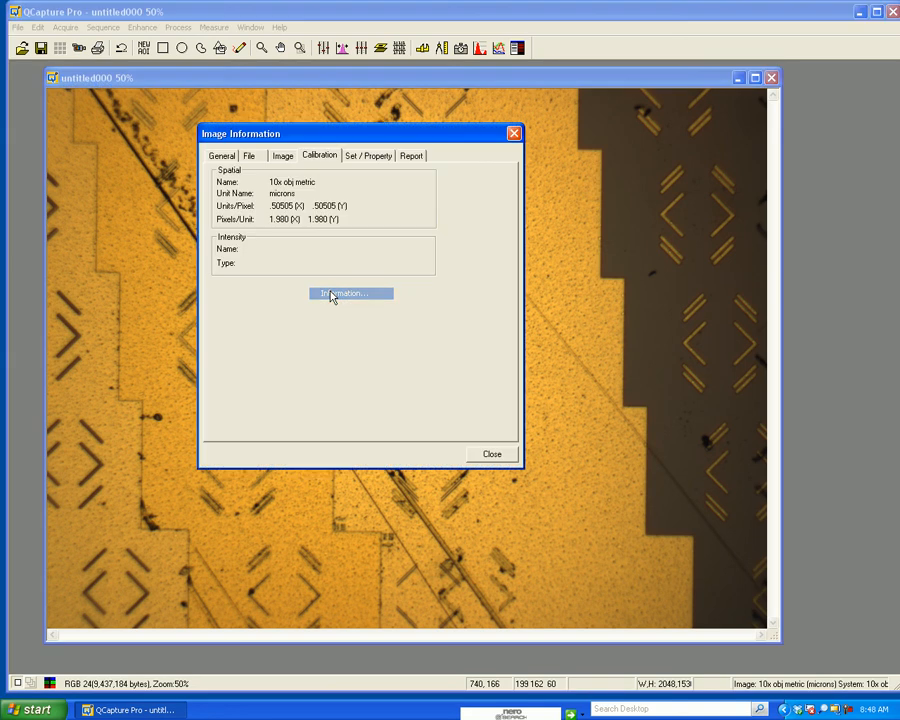
click(222, 156)
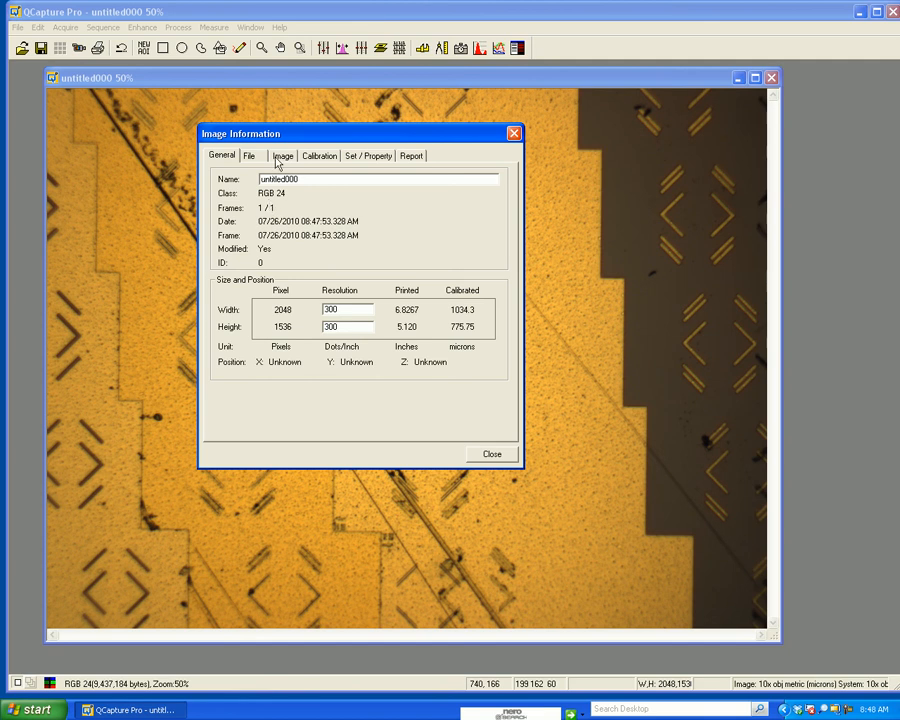
click(250, 157)
click(255, 339)
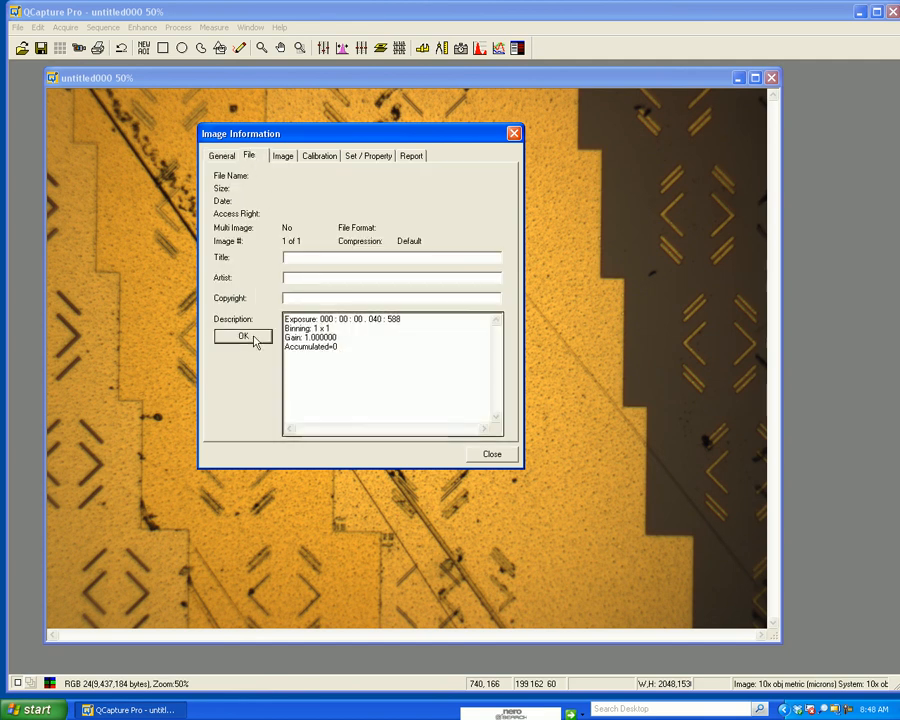
Add the filler lines "fk'jskg", "sjlsg" and "fdzxj" below the exposure details in the image's file description.
click(353, 363)
key(Return)
key(Return)
text(fk'jskg)
key(Return)
text(sjlsg)
key(Return)
text(fdzxj)
Review the image's layout, display range and spatial calibration details, and close the image information.
click(283, 158)
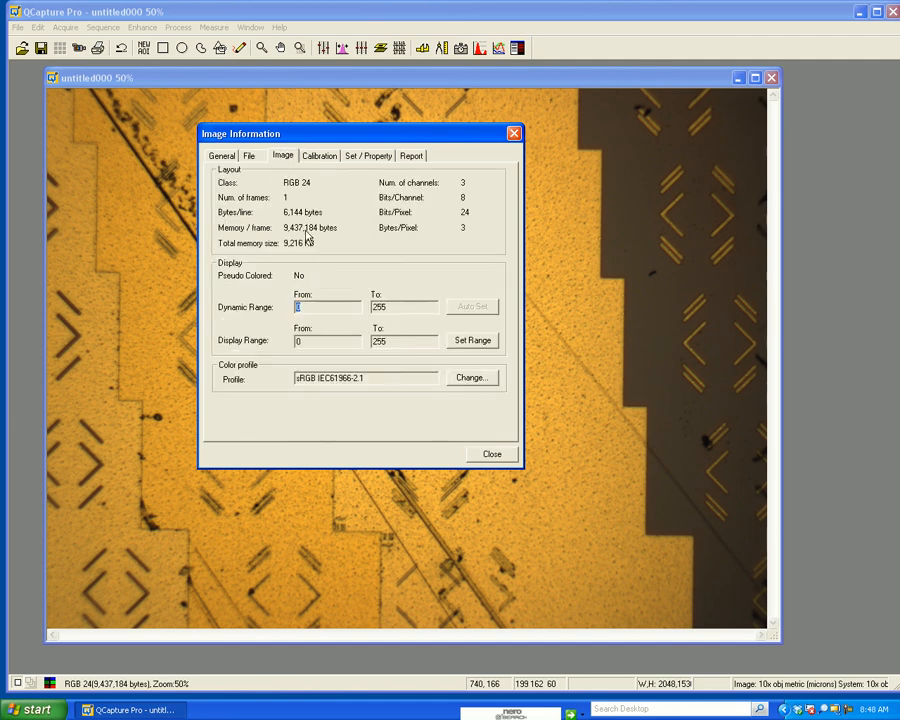
click(316, 158)
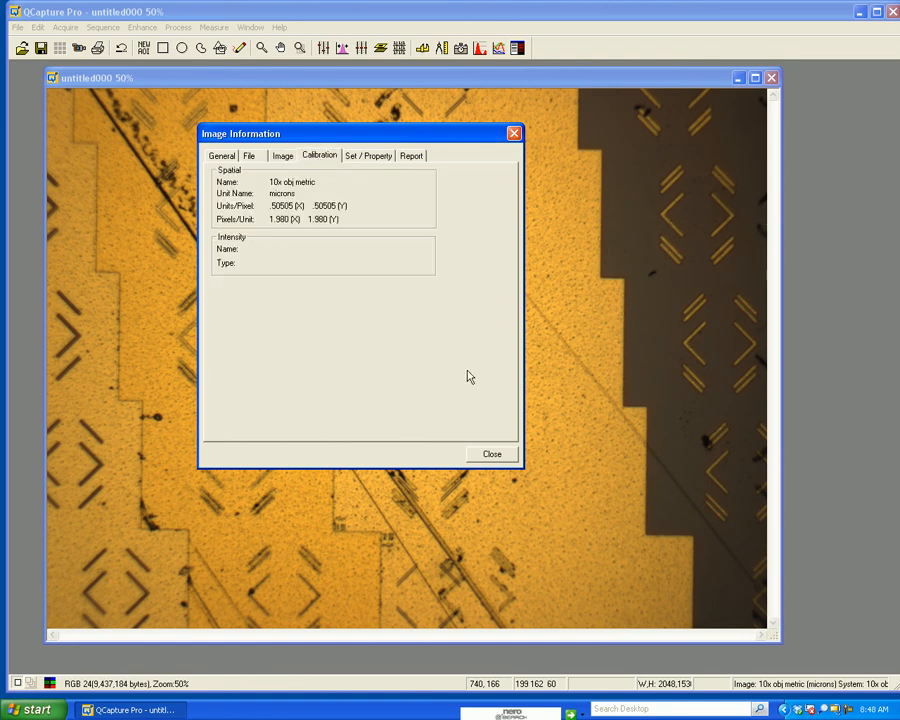
click(493, 455)
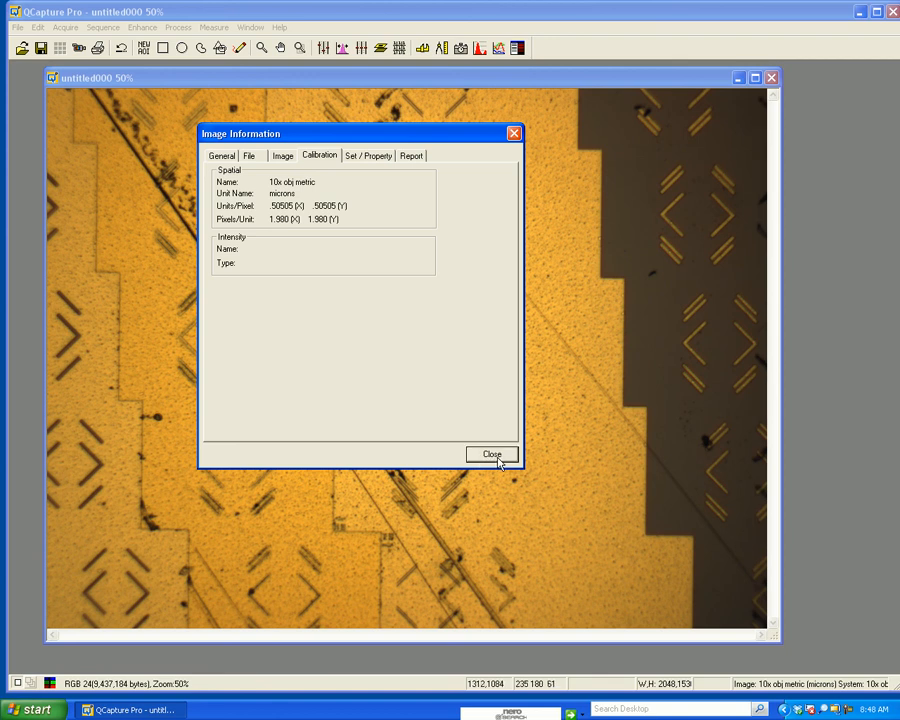
click(493, 455)
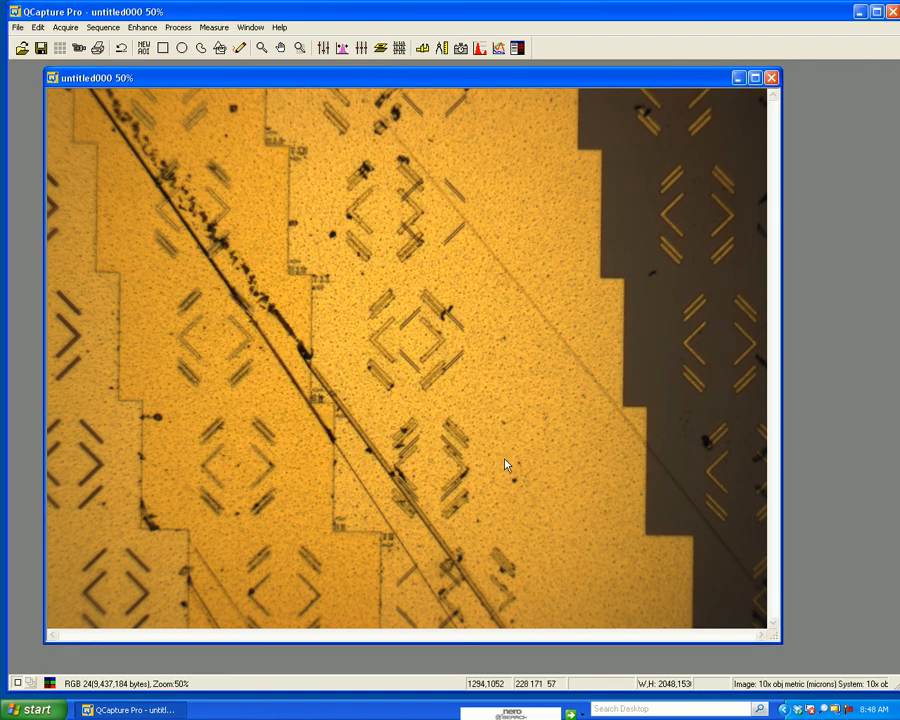
Apply the 10x obj metric:4 system spatial calibration to the captured image.
double_click(797, 687)
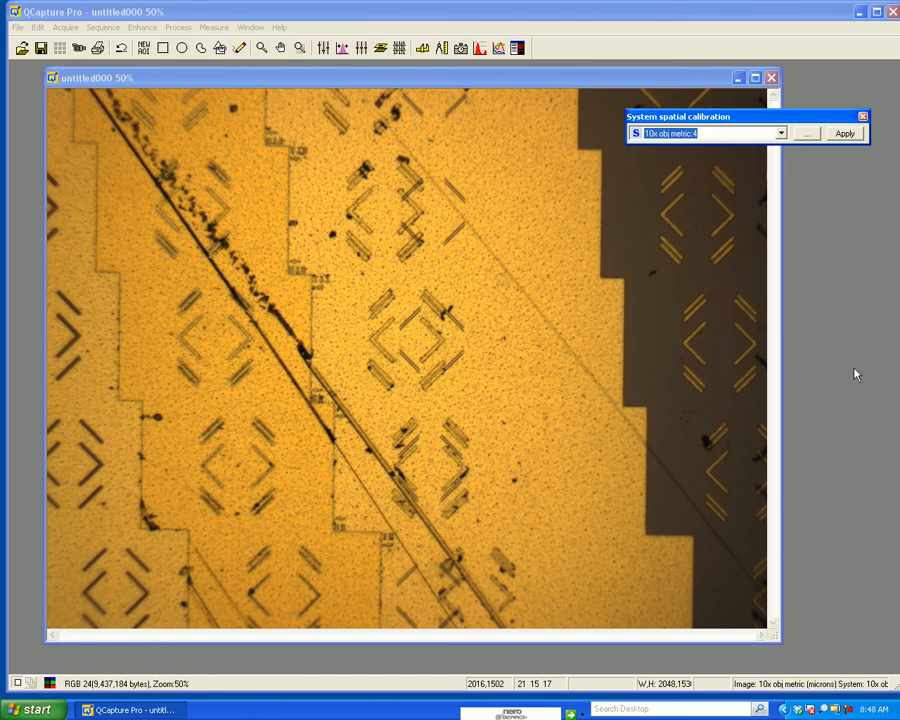
click(781, 133)
click(770, 117)
click(781, 133)
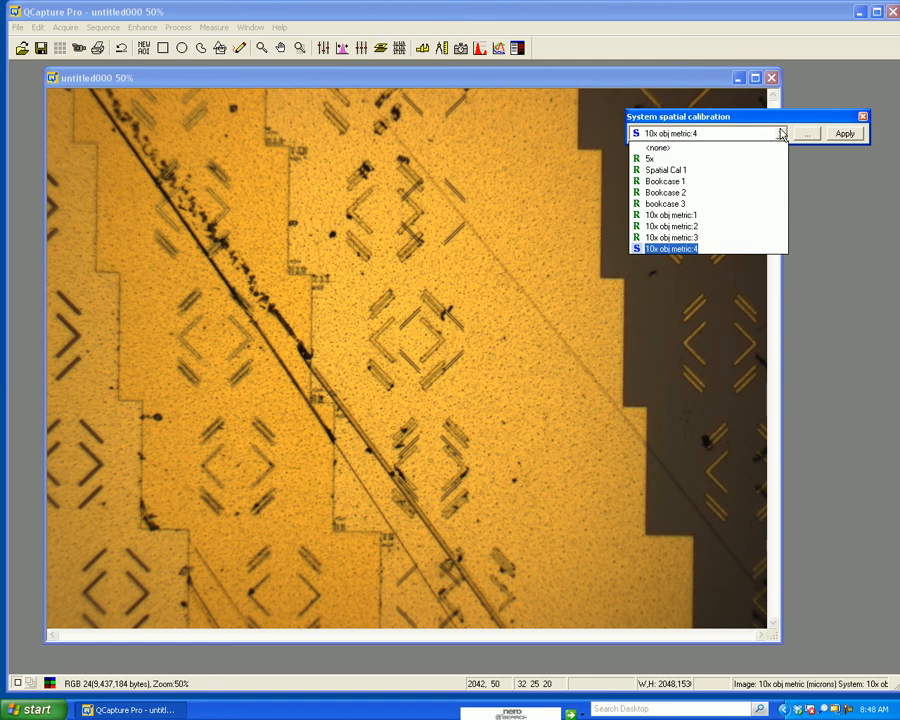
click(665, 249)
click(845, 135)
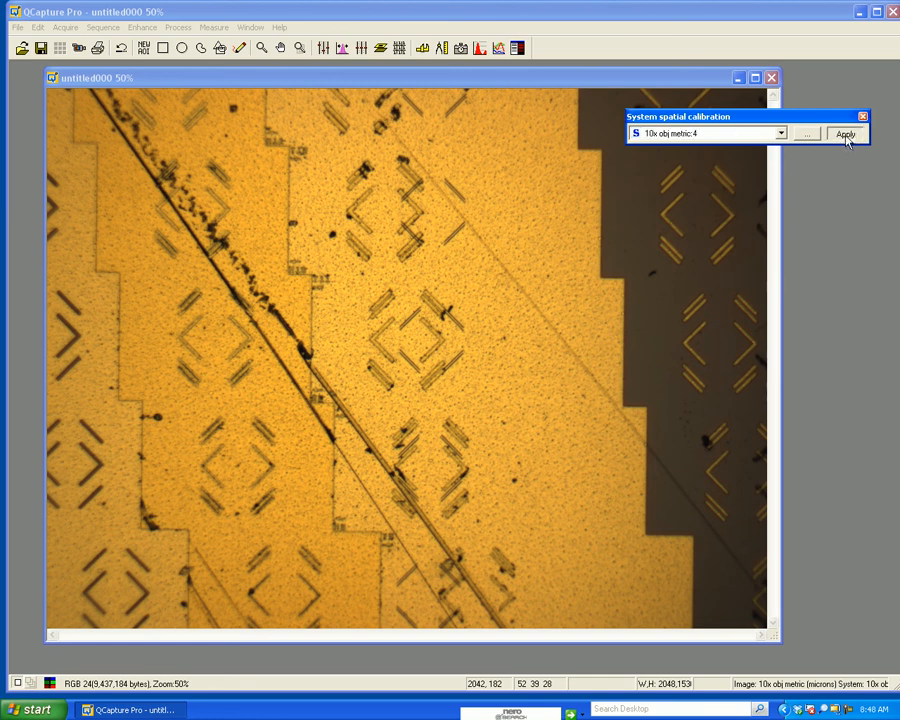
Check the captured image's spatial calibration in its information, and close both the information and the system calibration selector.
right_click(313, 174)
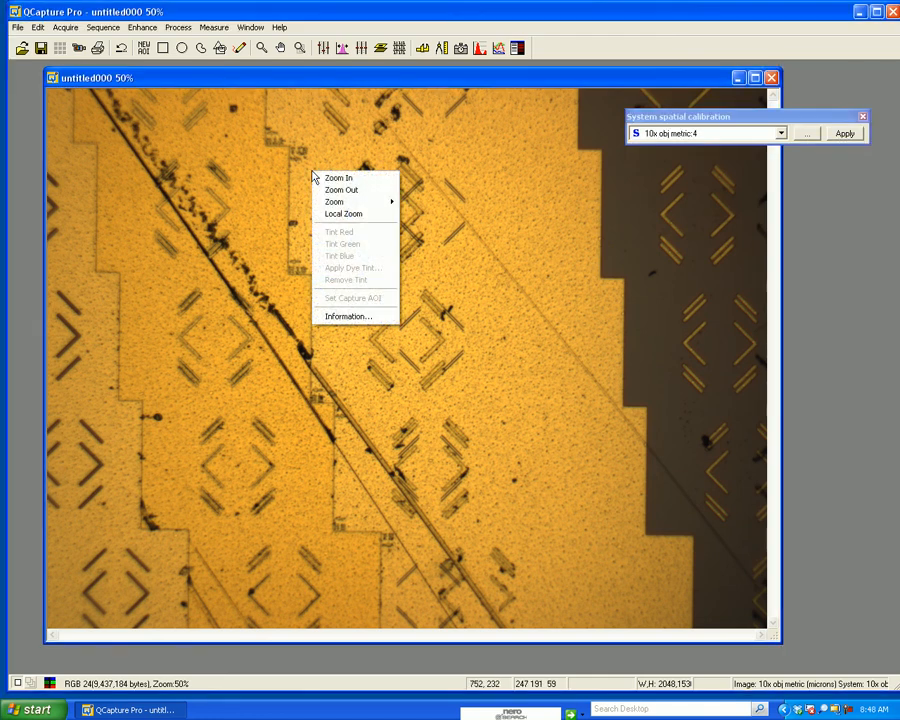
click(340, 317)
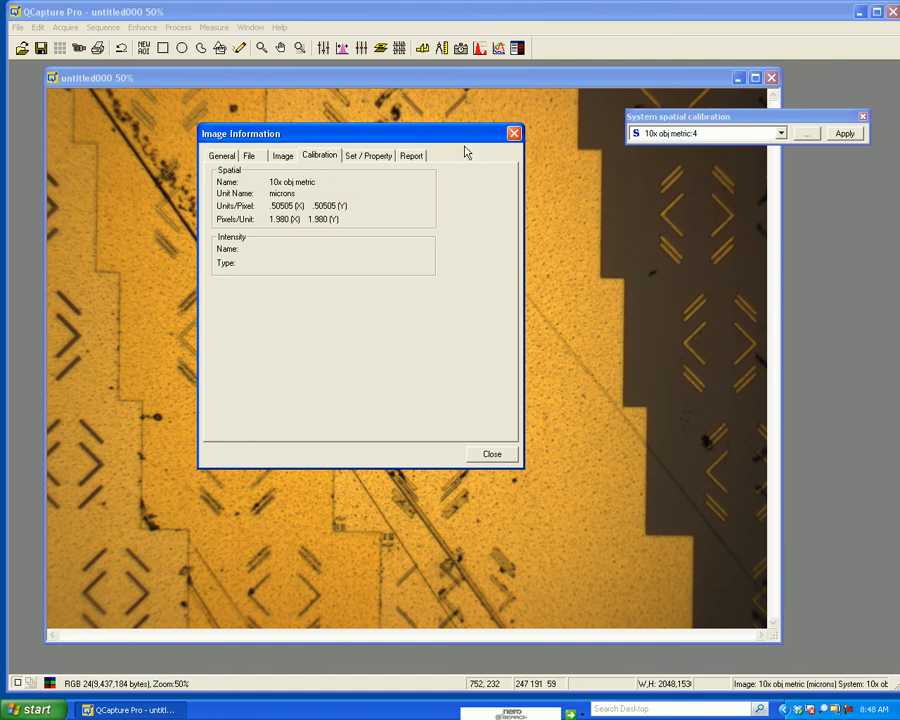
click(513, 133)
click(864, 117)
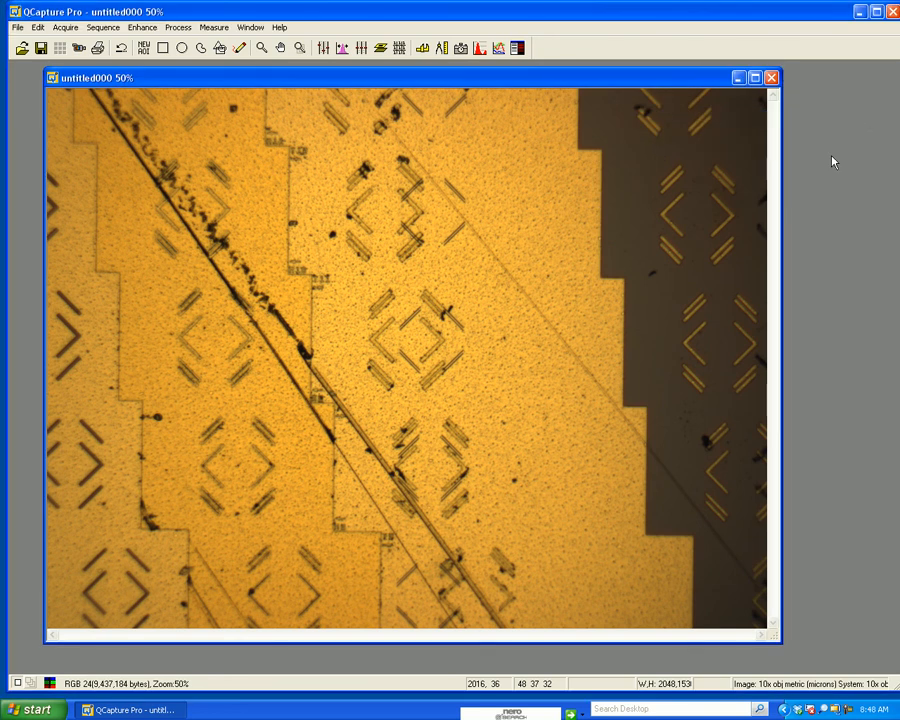
Save the captured image to the Desktop as untitled000 in TIFF format with no compression.
drag(613, 85, 617, 91)
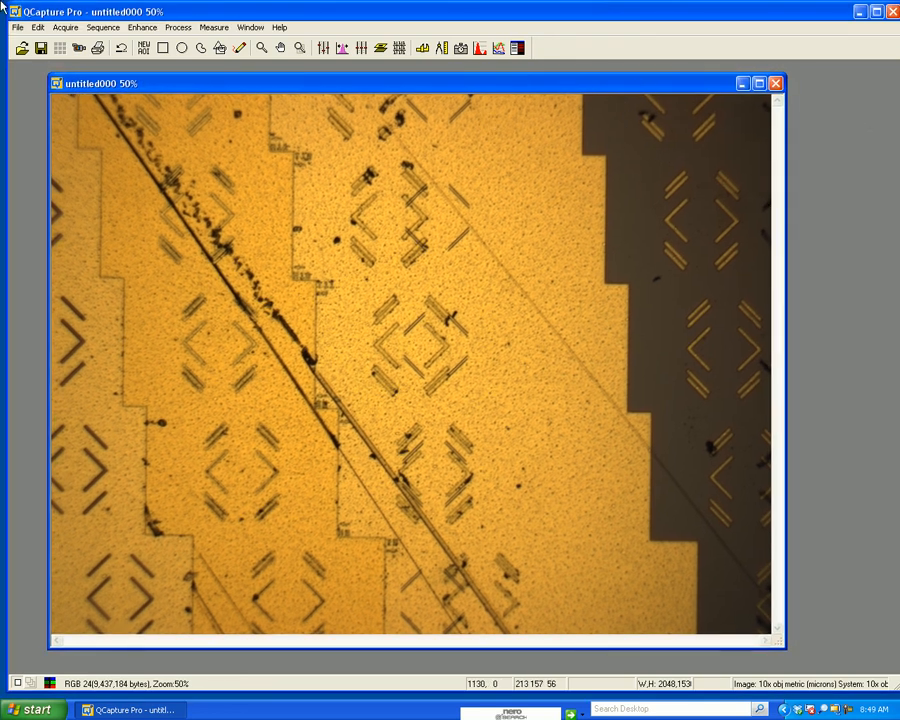
click(17, 30)
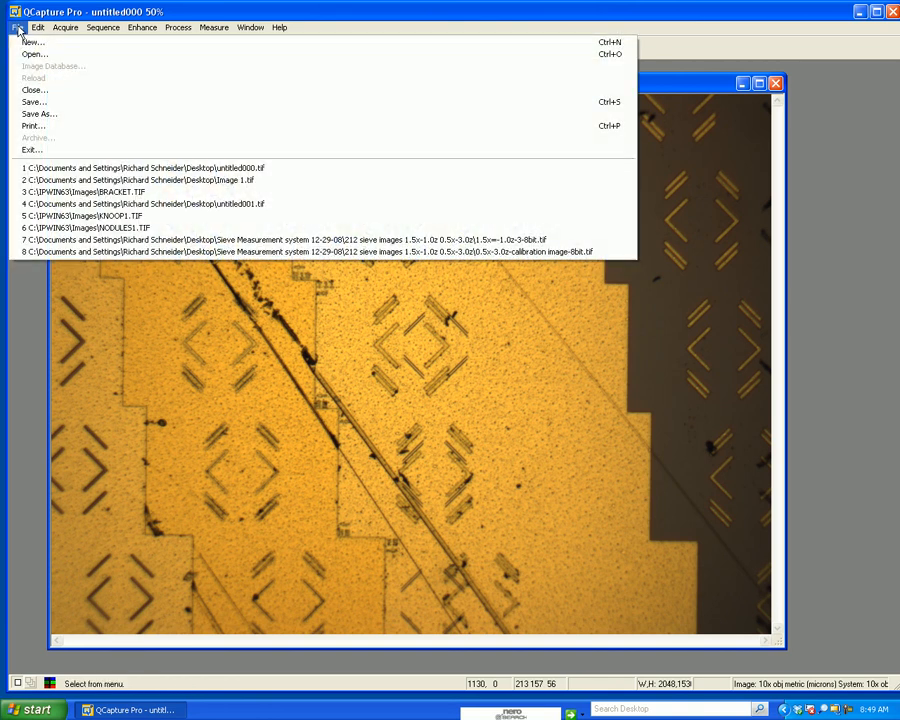
click(42, 114)
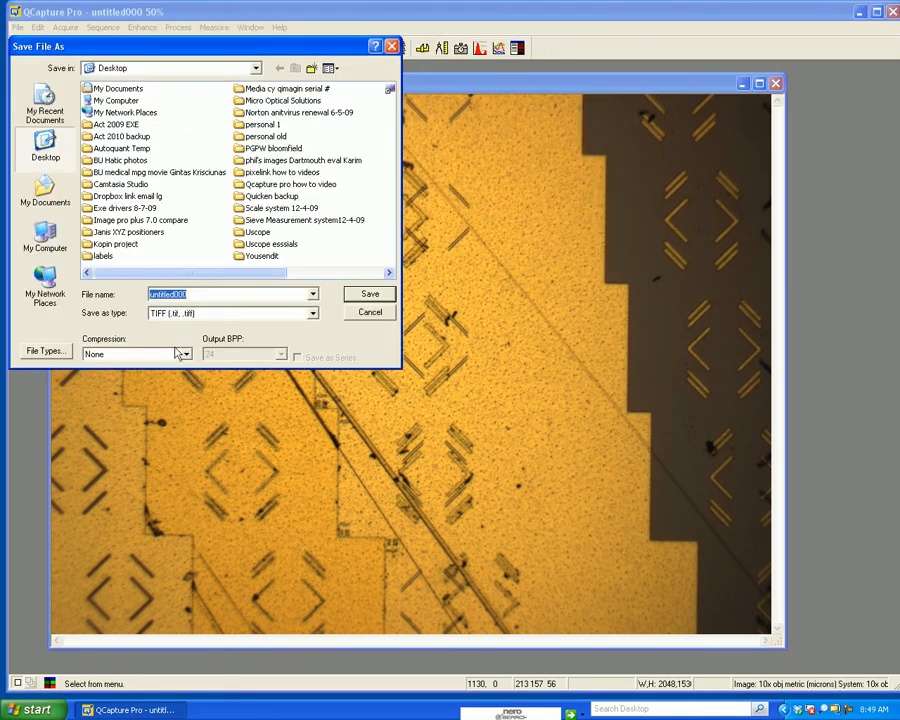
click(312, 314)
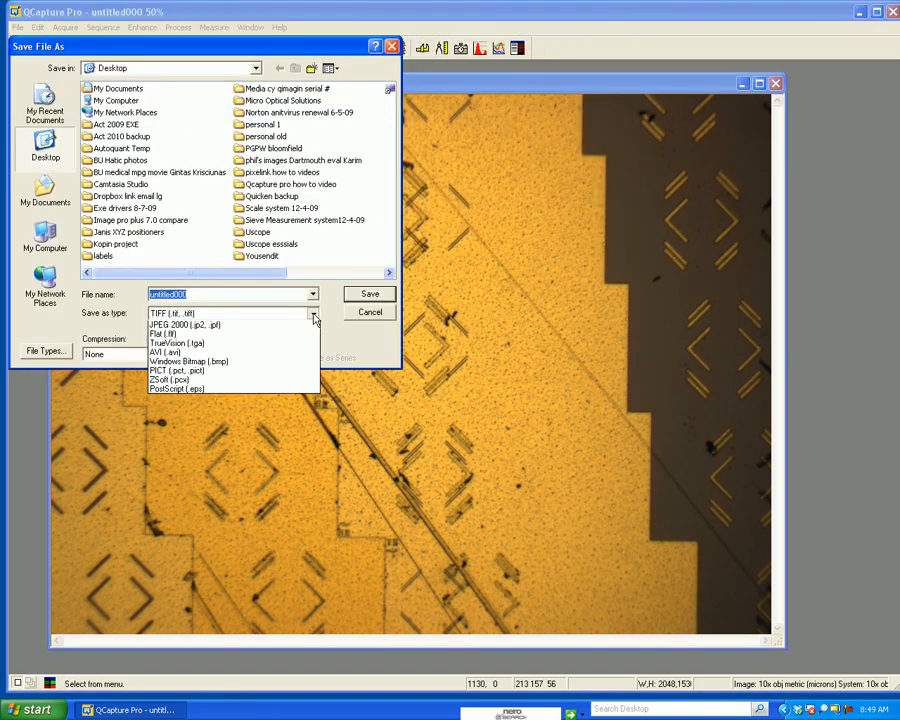
click(314, 317)
double_click(209, 295)
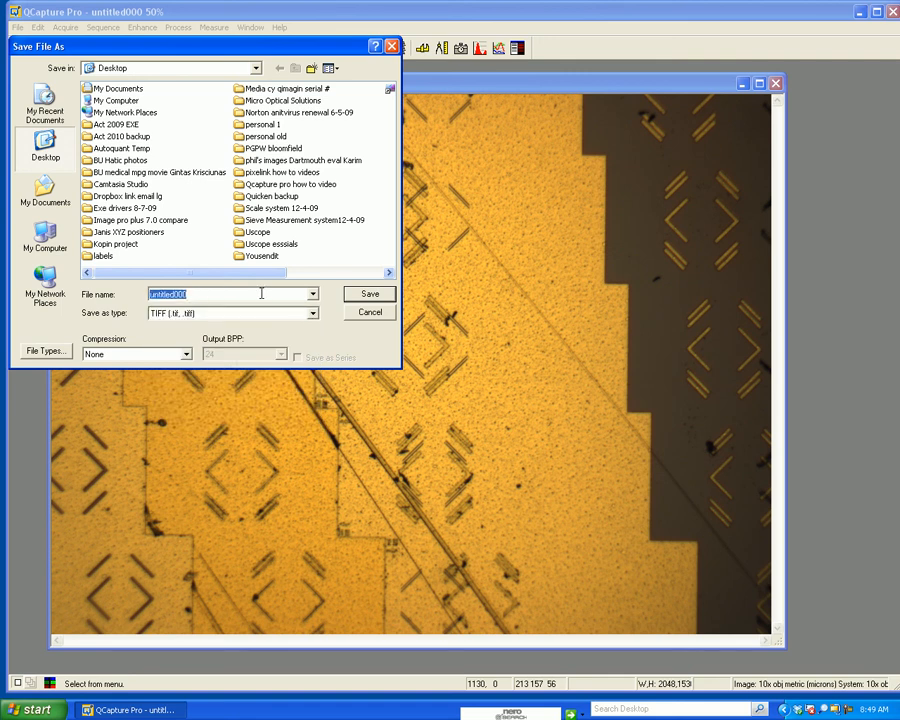
click(258, 69)
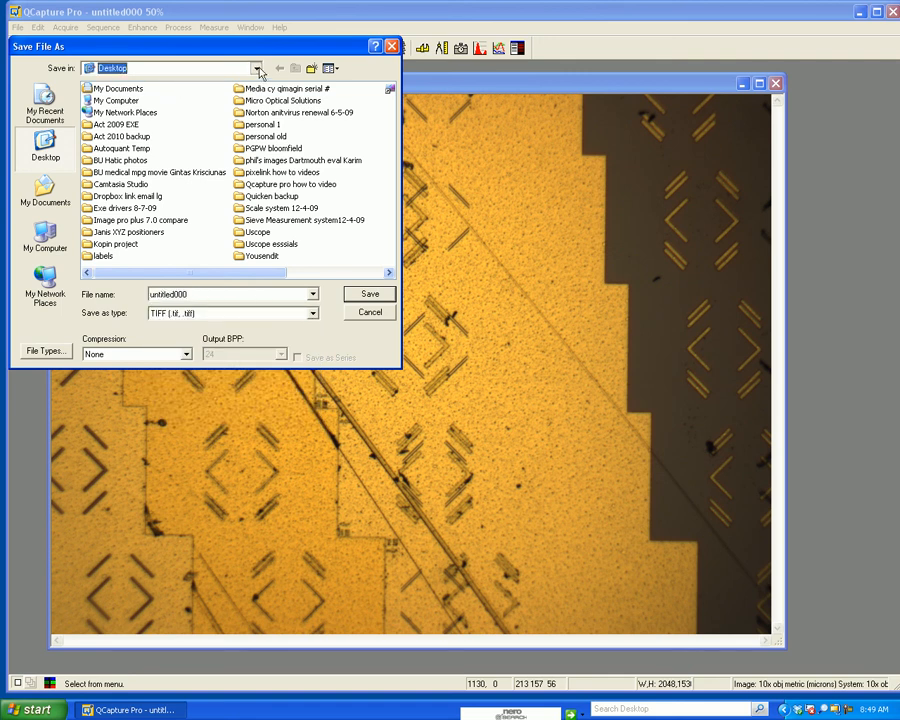
click(258, 69)
click(370, 295)
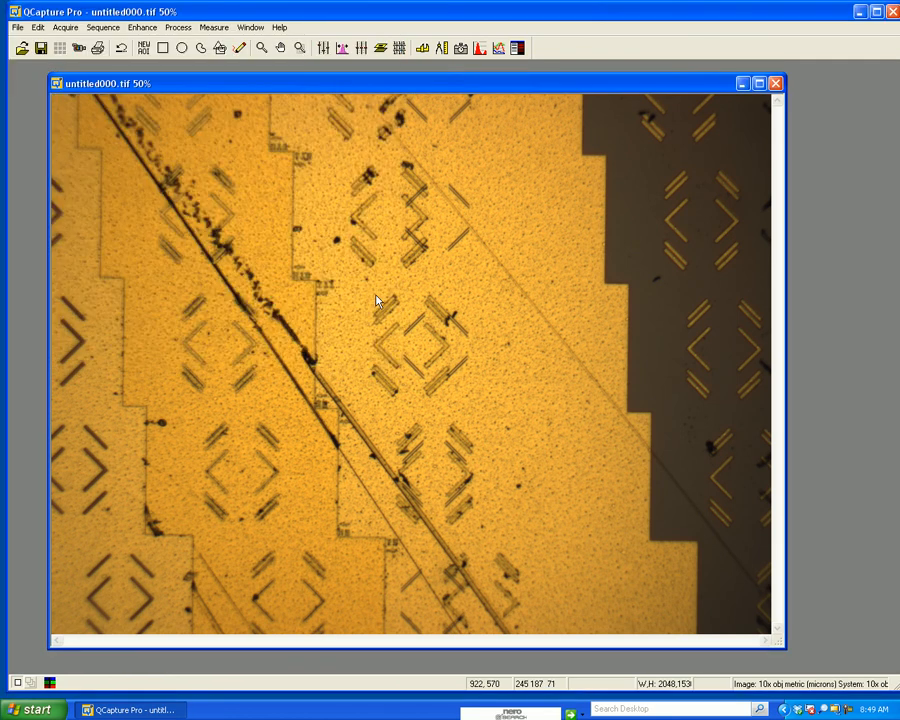
Close the saved image and reopen untitled000.tif from the Desktop.
click(780, 87)
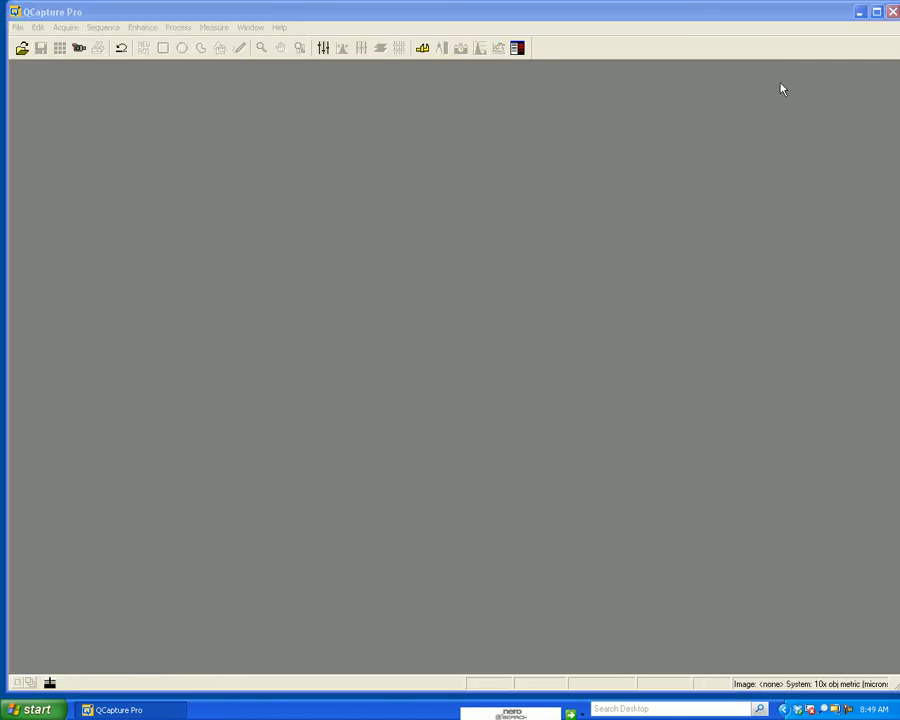
click(17, 27)
click(34, 55)
click(545, 437)
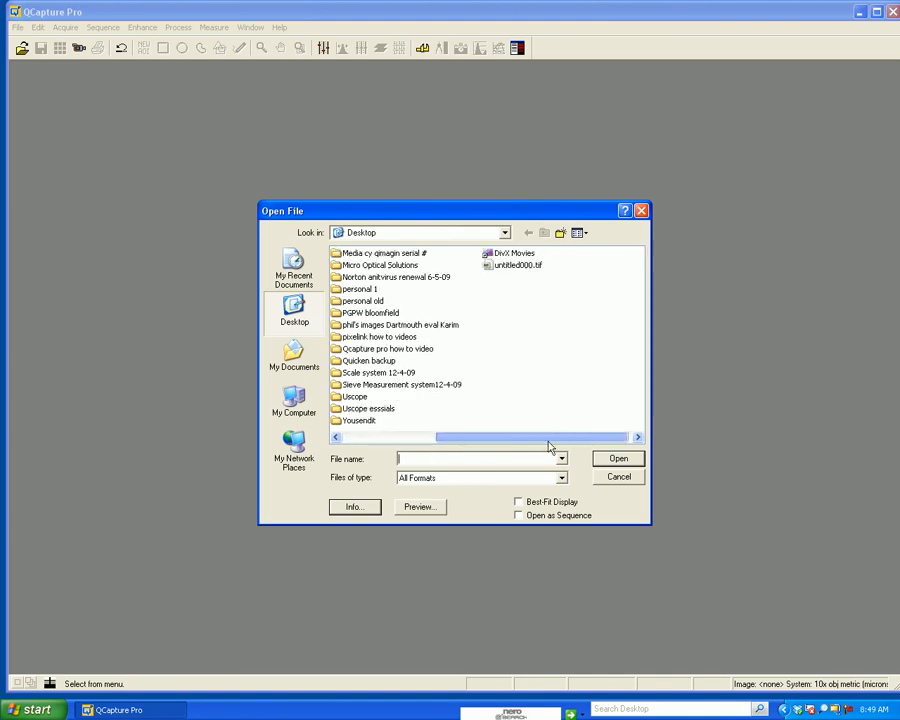
click(517, 265)
click(617, 459)
Check the spatial calibration stored with the reopened image, close its information and reposition the image window.
right_click(356, 261)
click(401, 408)
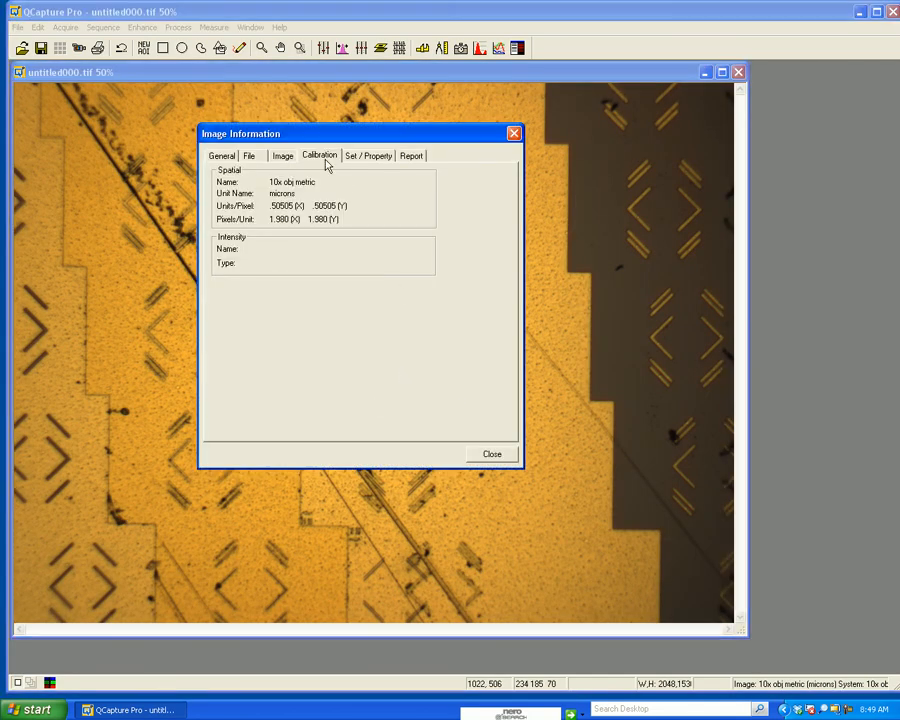
click(513, 133)
mouse_move(687, 78)
mouse_down()
mouse_move(656, 86)
mouse_move(698, 88)
mouse_up()
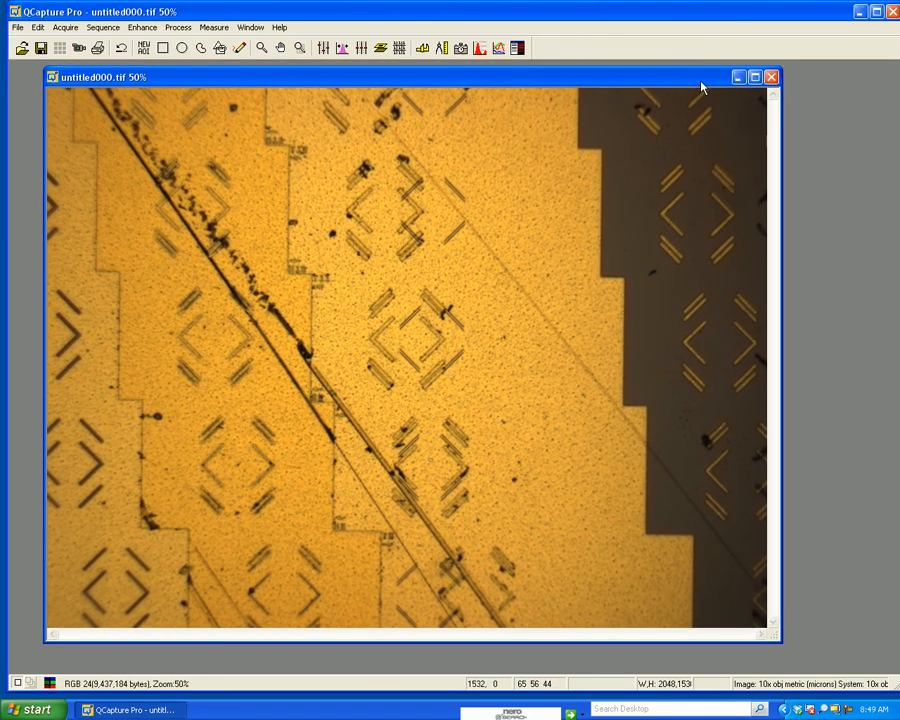